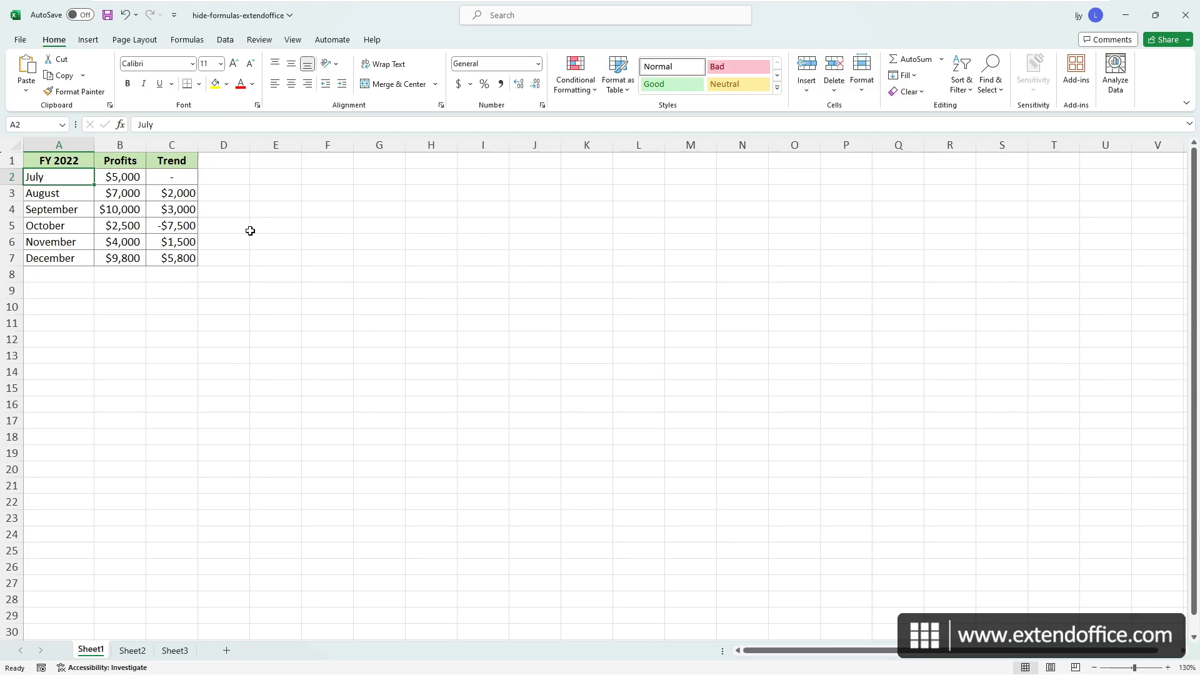
- Inspect the Trend formulas and the October and November profit values in the table
double_click(181, 192)
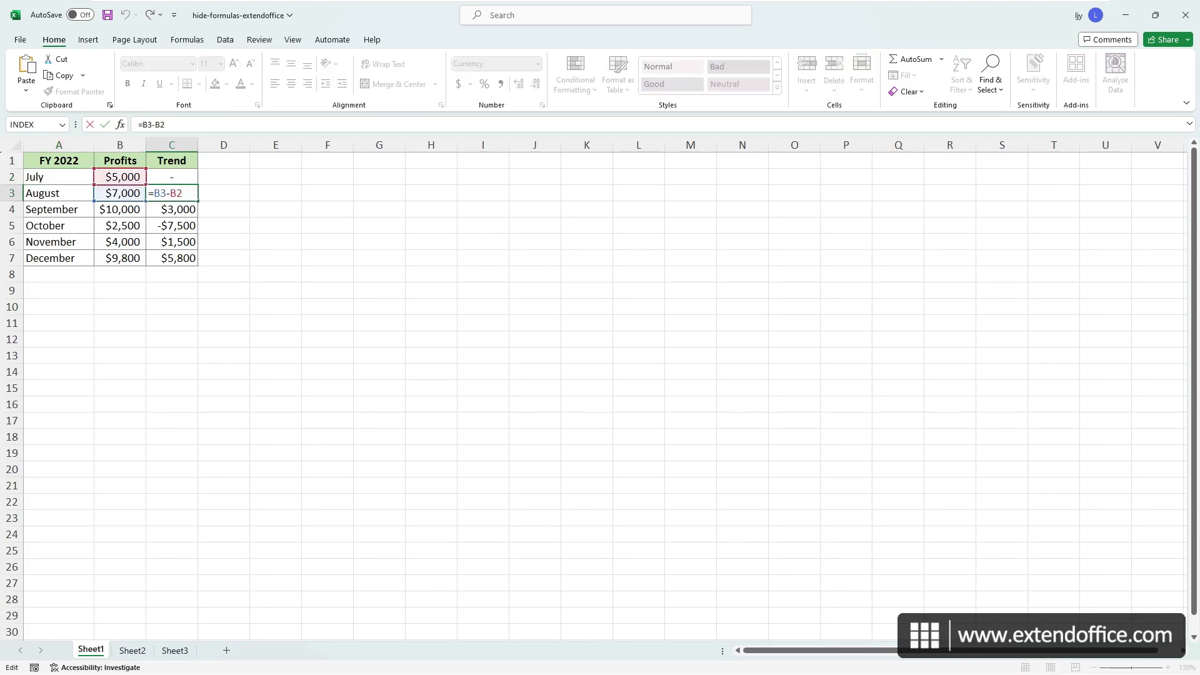
key(Return)
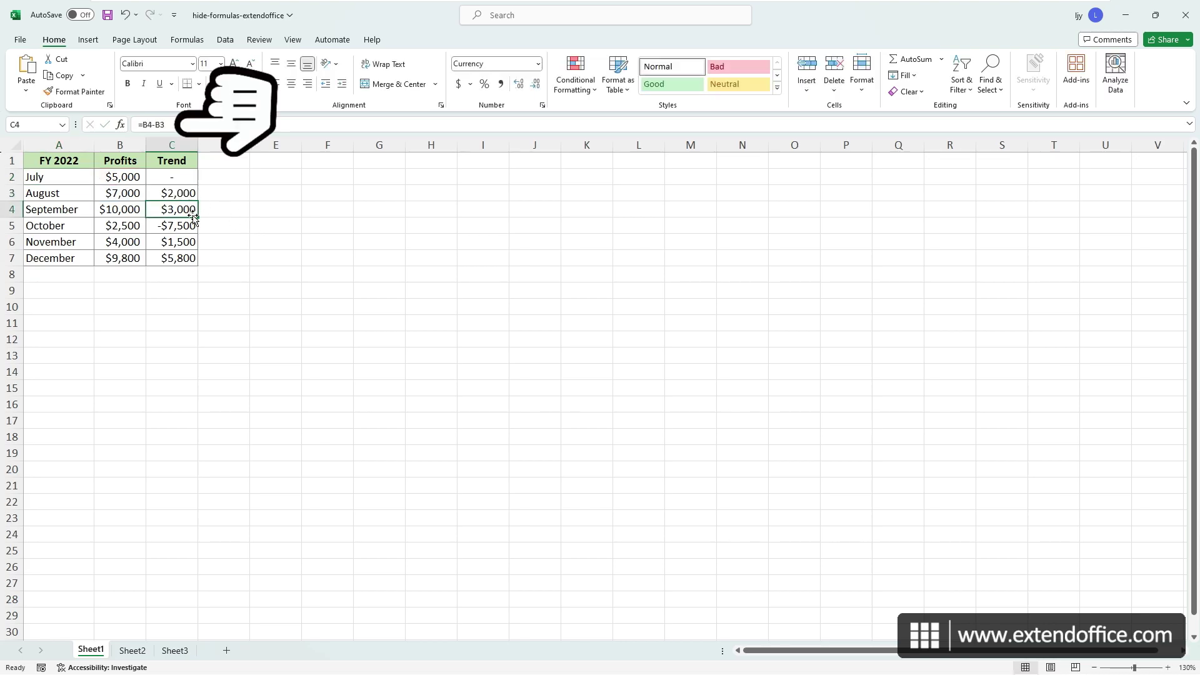
click(192, 227)
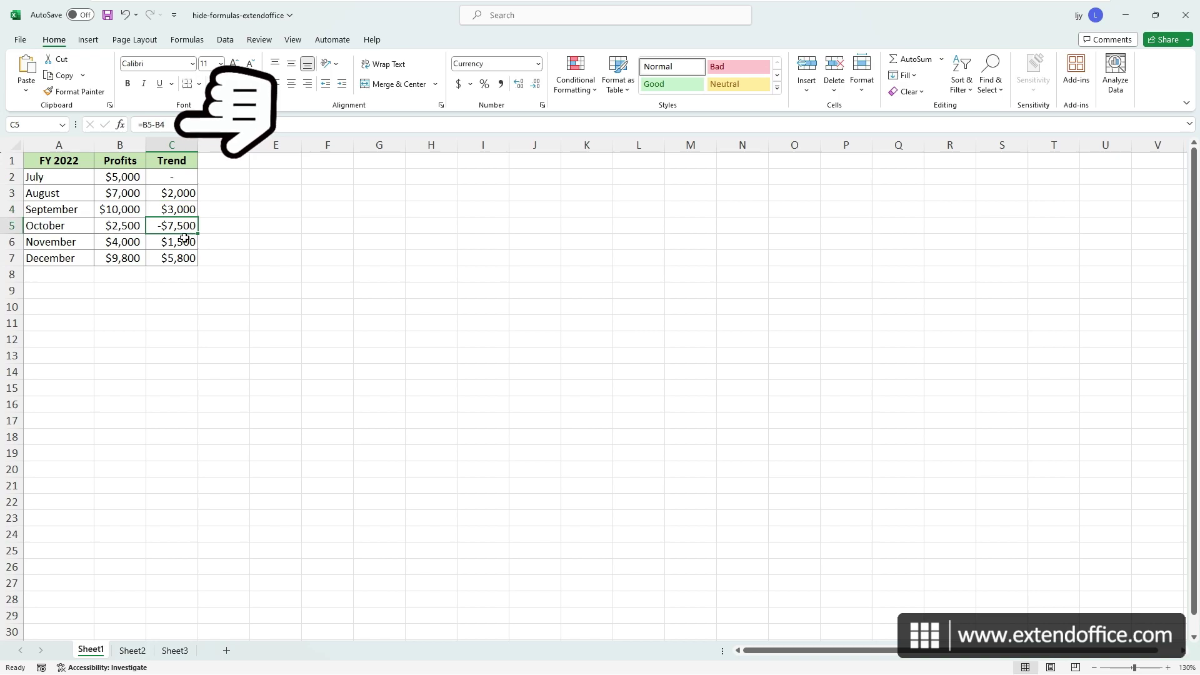
click(183, 242)
click(129, 242)
click(130, 225)
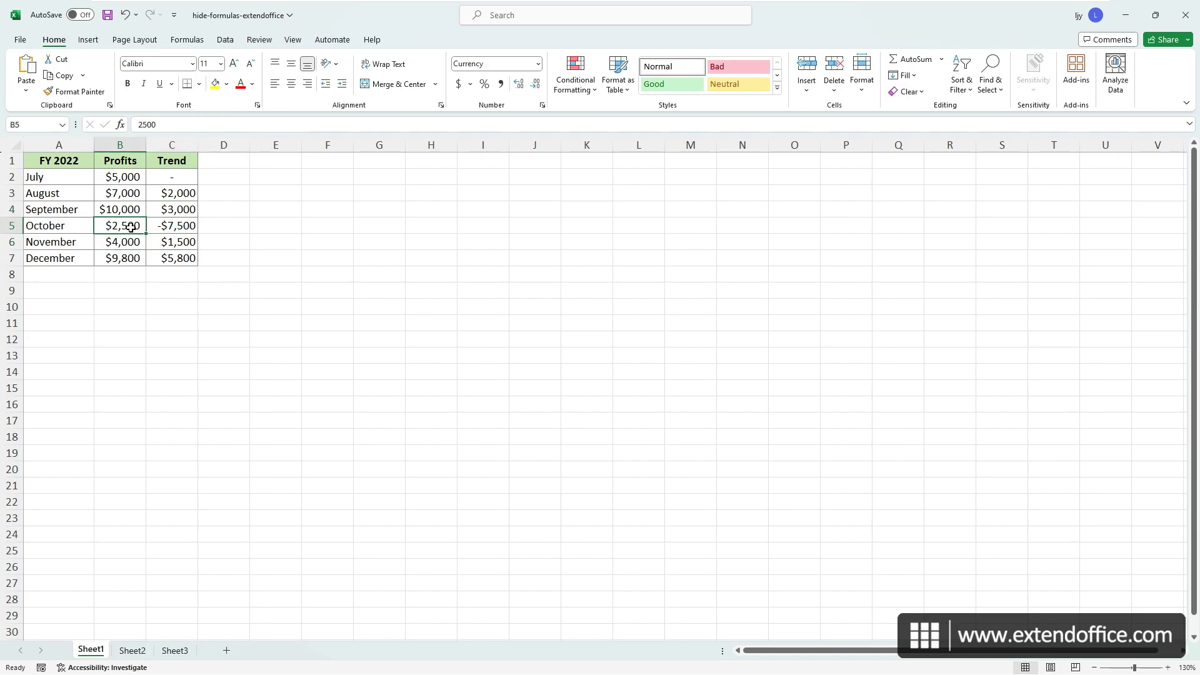
click(172, 226)
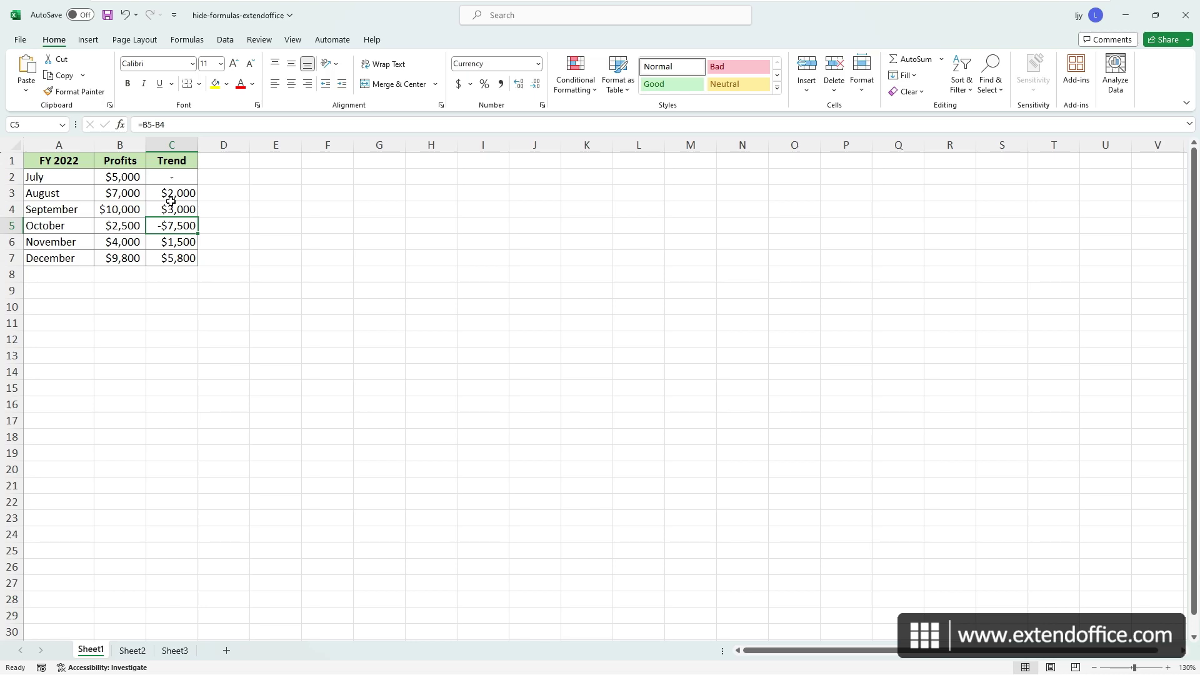
- Mark Trend cells C3:C7 as Hidden in the Protection settings of Format Cells
drag(172, 192, 174, 257)
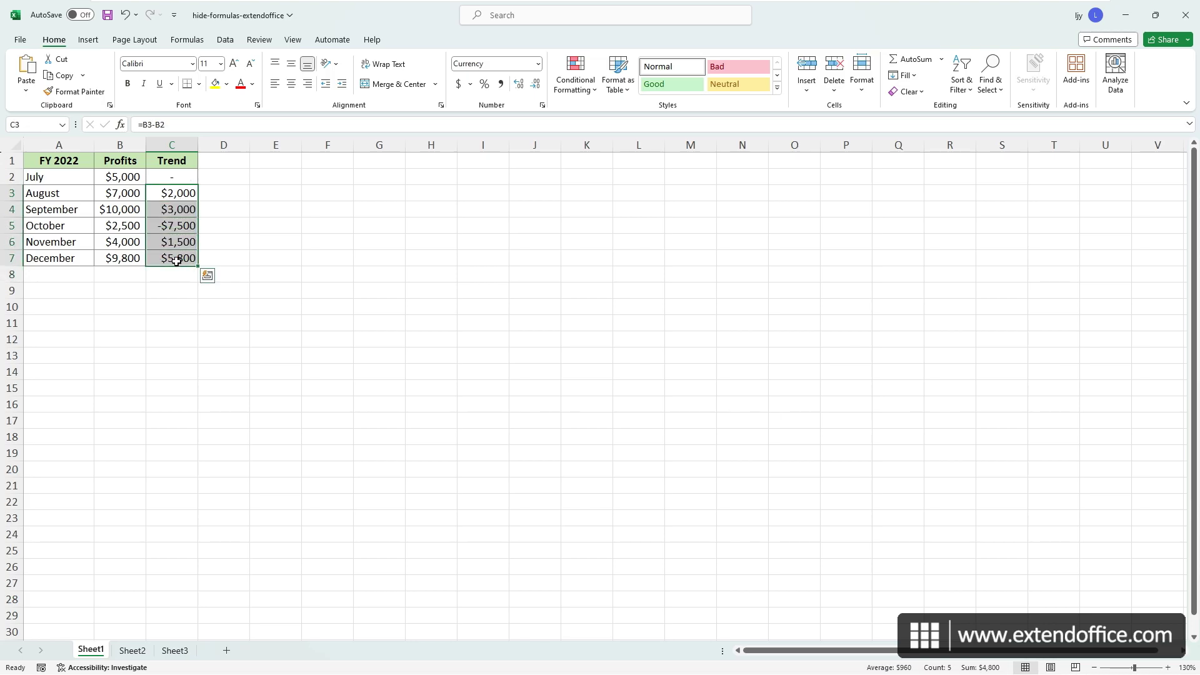
right_click(190, 233)
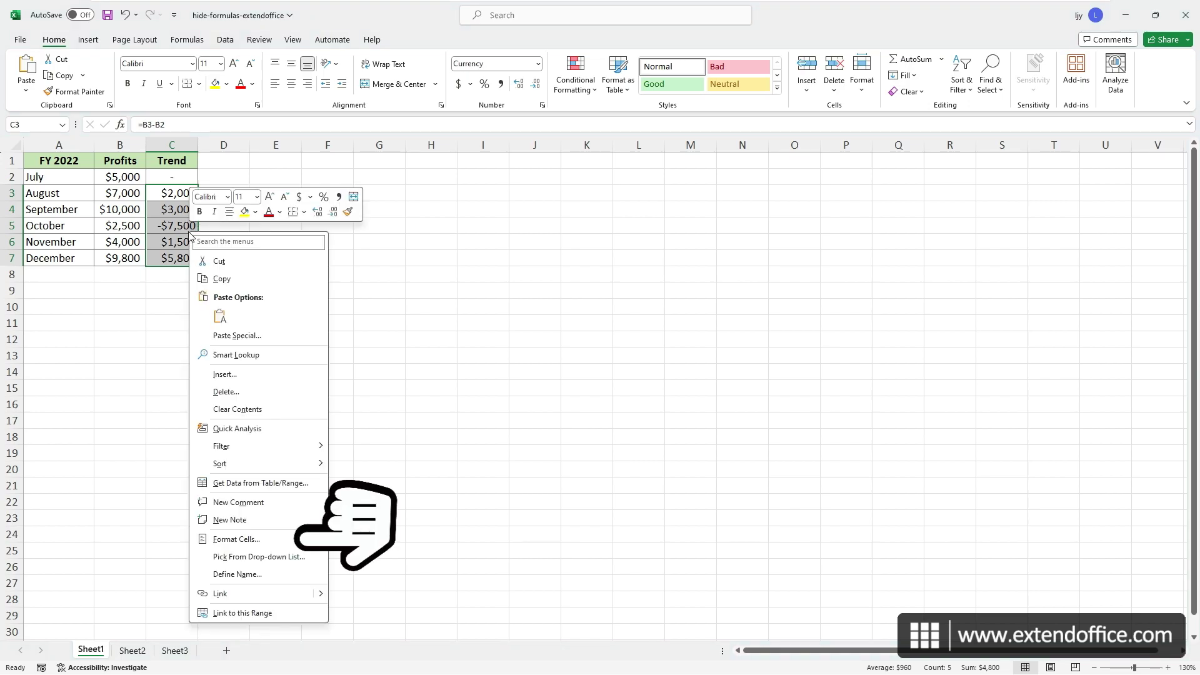
click(286, 541)
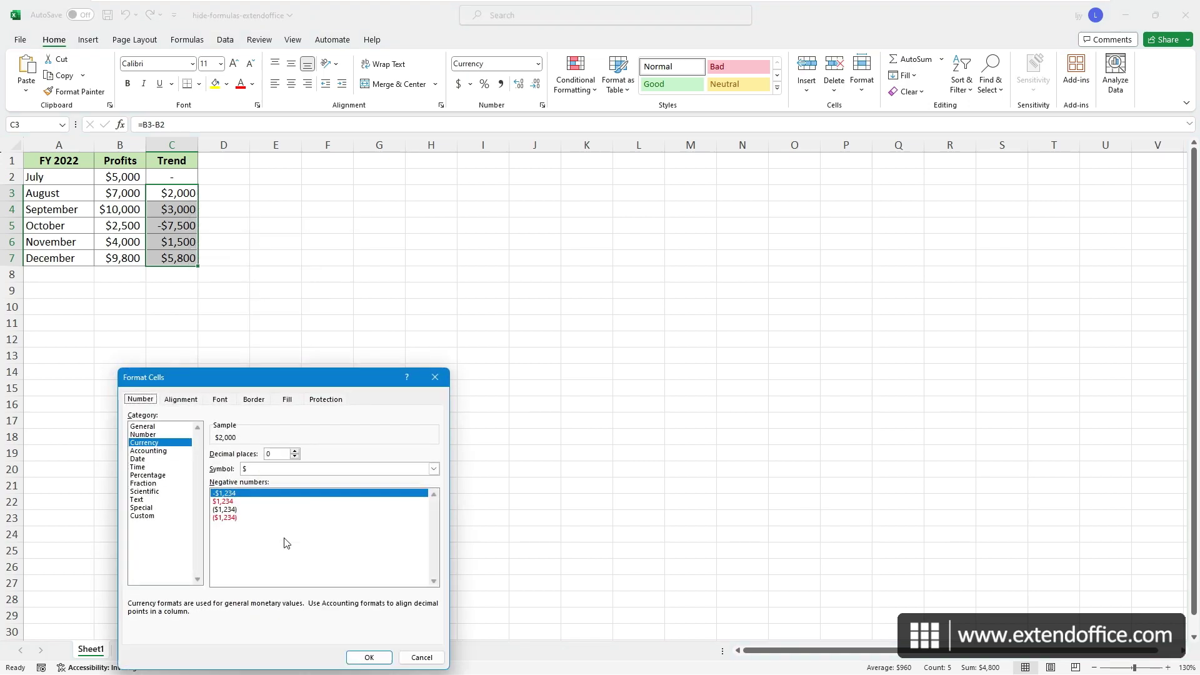
click(436, 377)
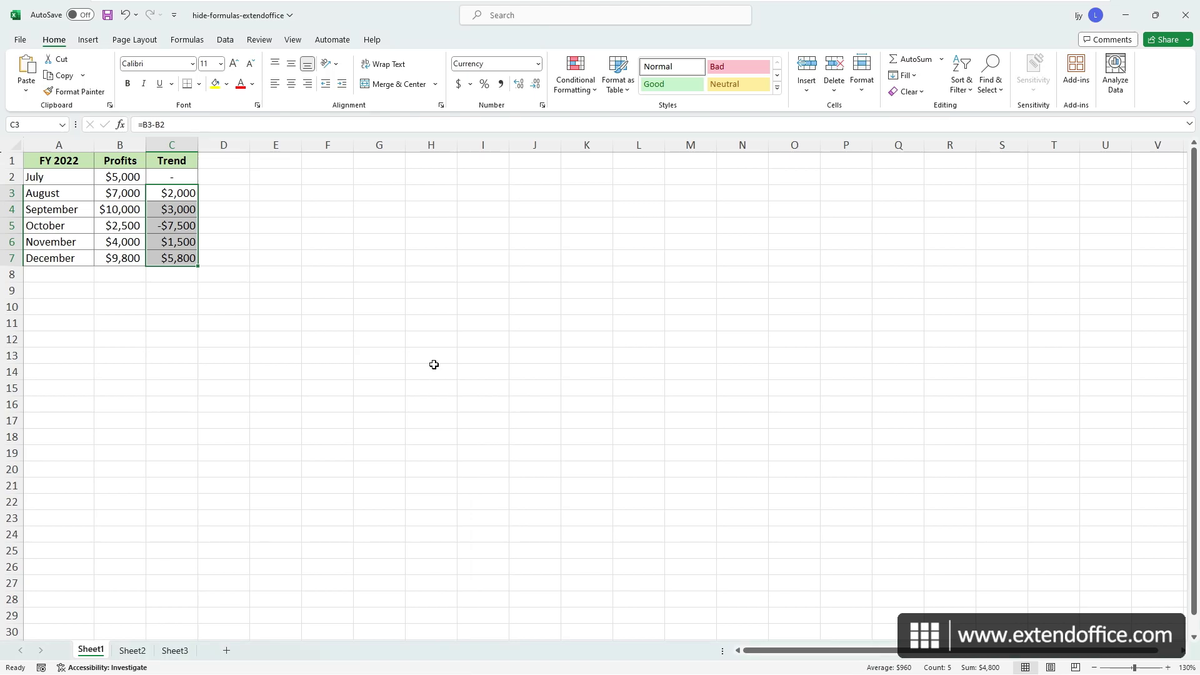
key(ctrl+1)
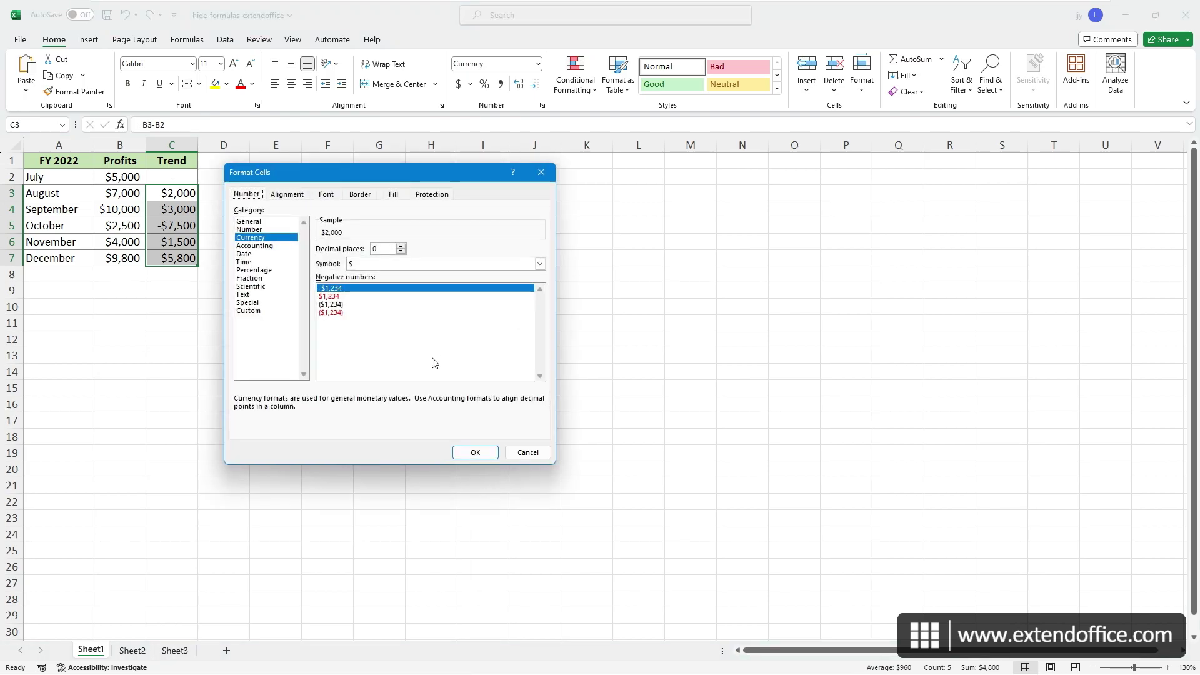
click(437, 195)
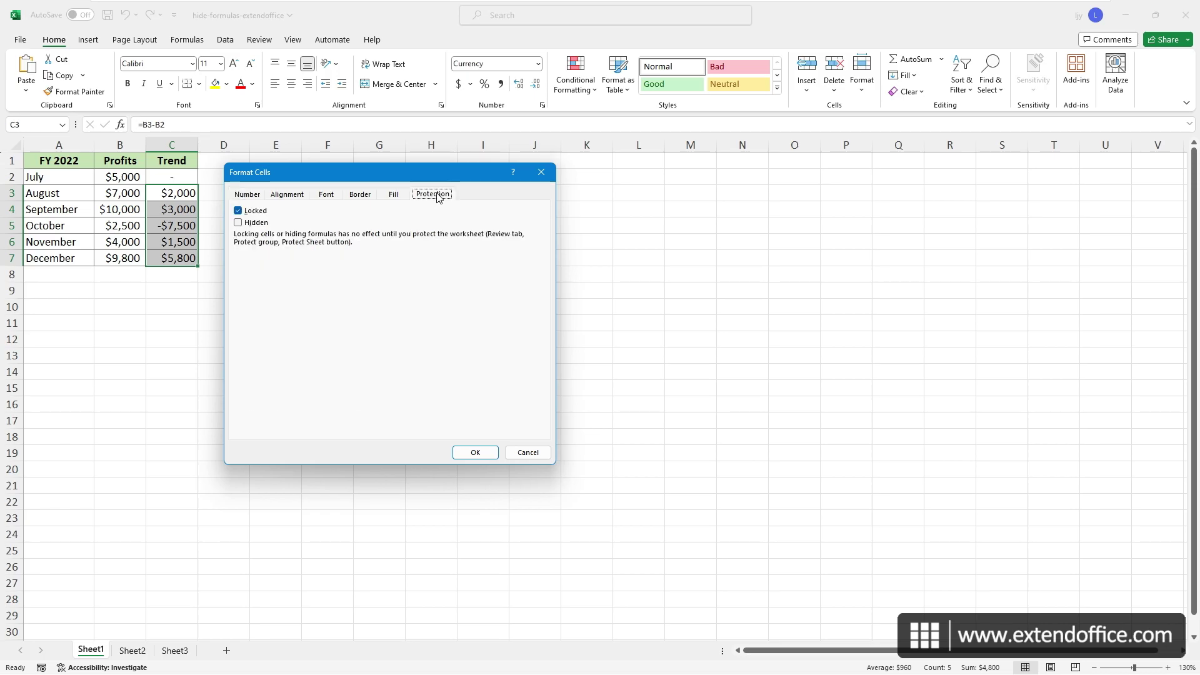
click(238, 223)
click(484, 453)
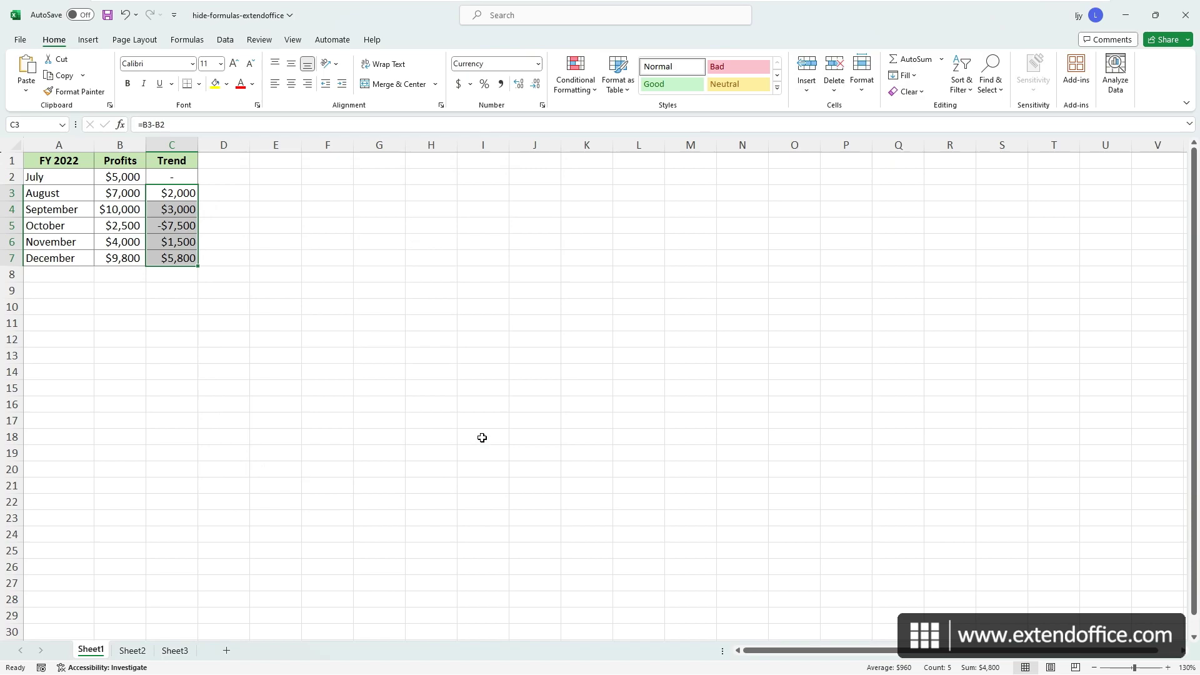
- Protect Sheet1 with a password from the Review tab, leaving the default permissions
click(261, 40)
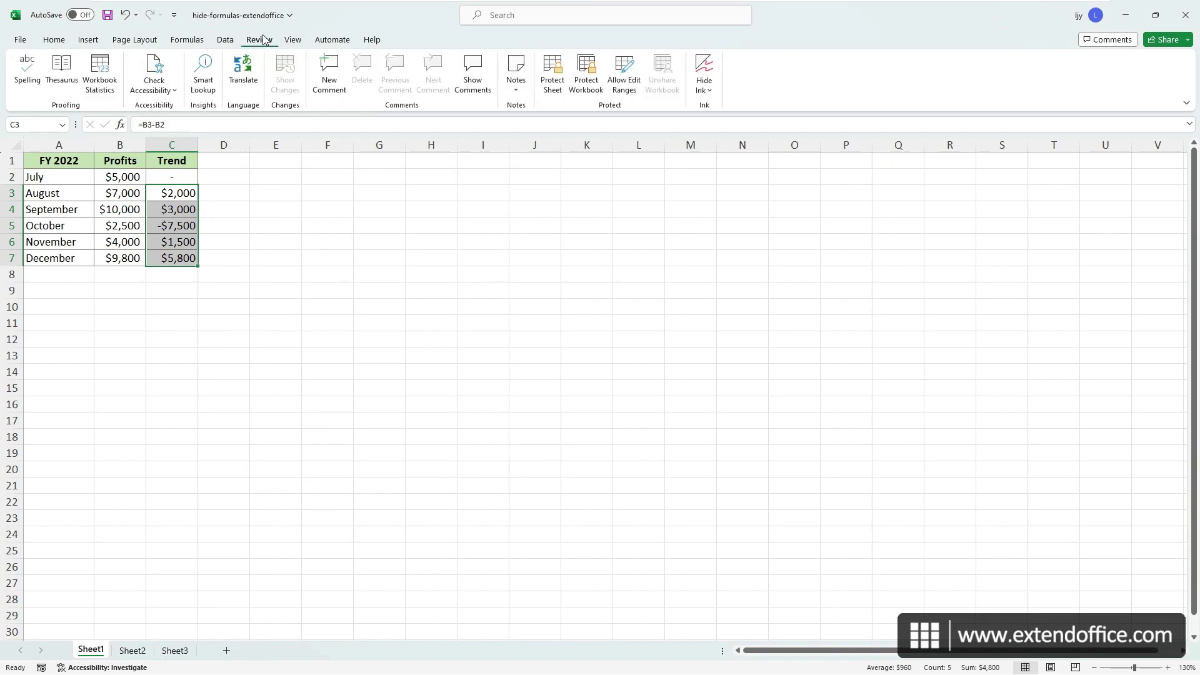
click(553, 75)
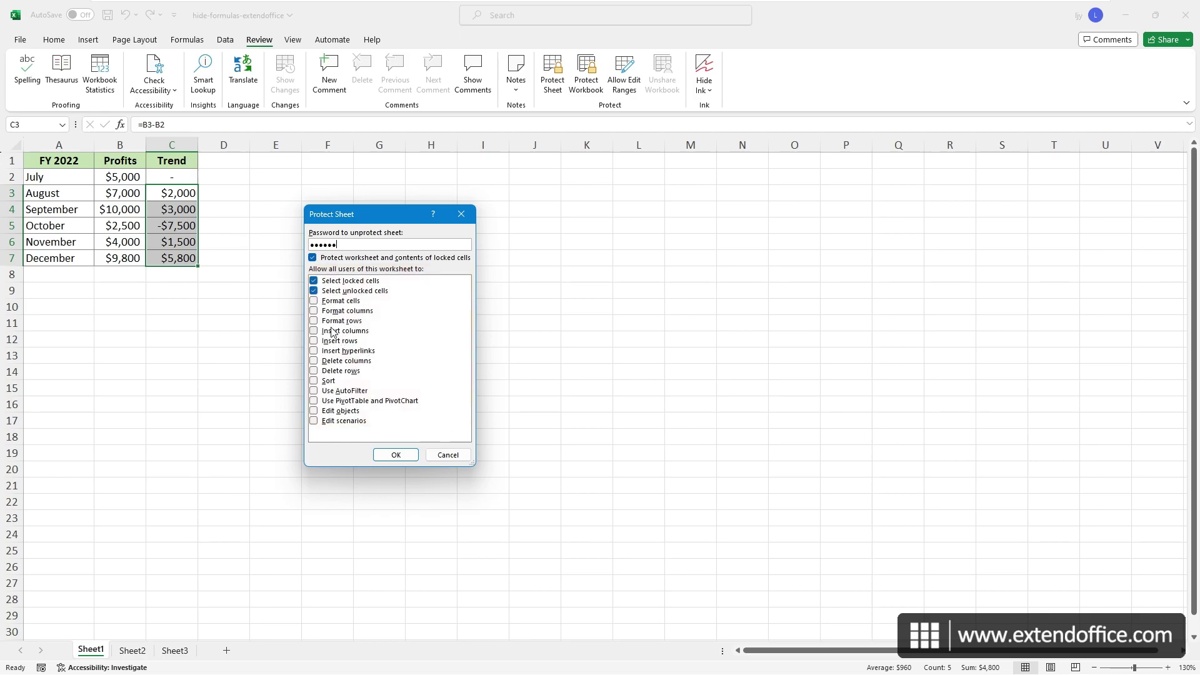
click(314, 321)
click(314, 321)
click(412, 456)
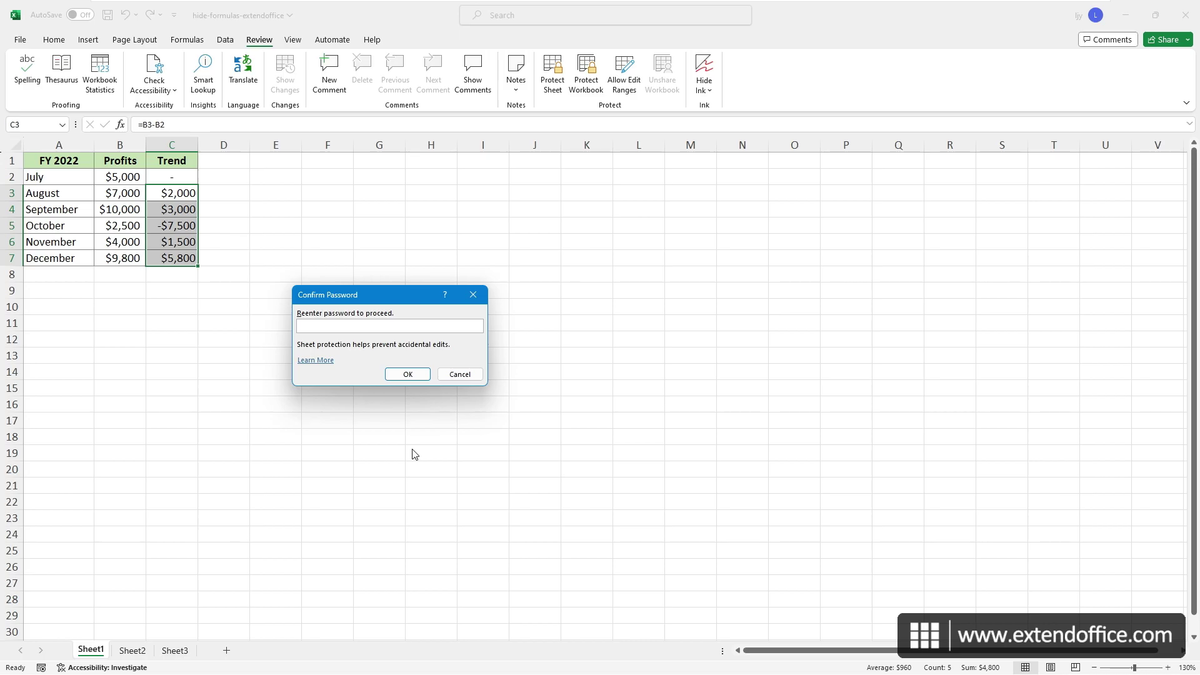
text(123456)
key(Return)
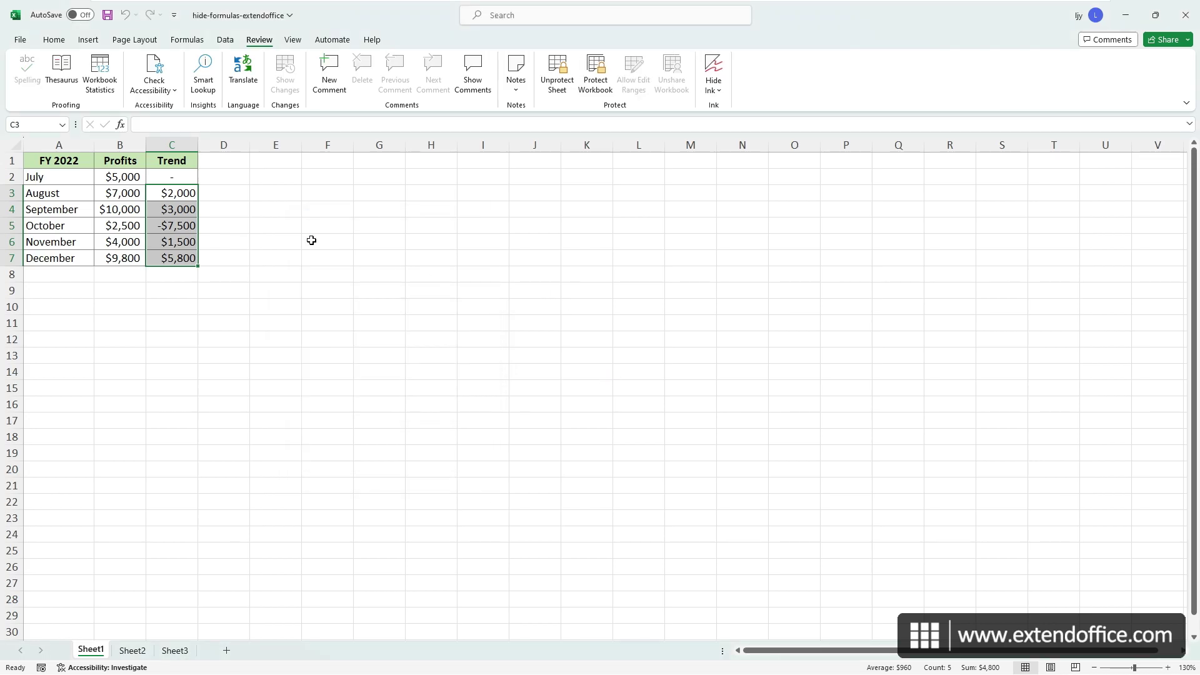
- Confirm Trend cells C3 to C5 show no formula and the October Trend cell refuses edits
click(127, 195)
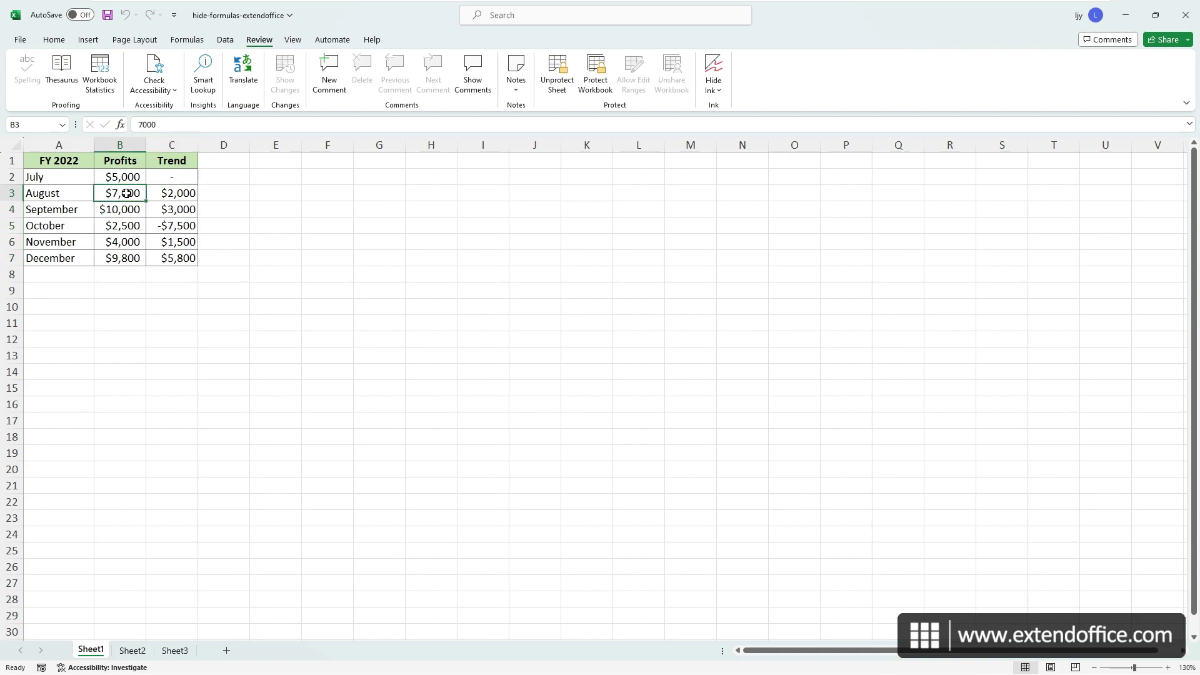
click(177, 194)
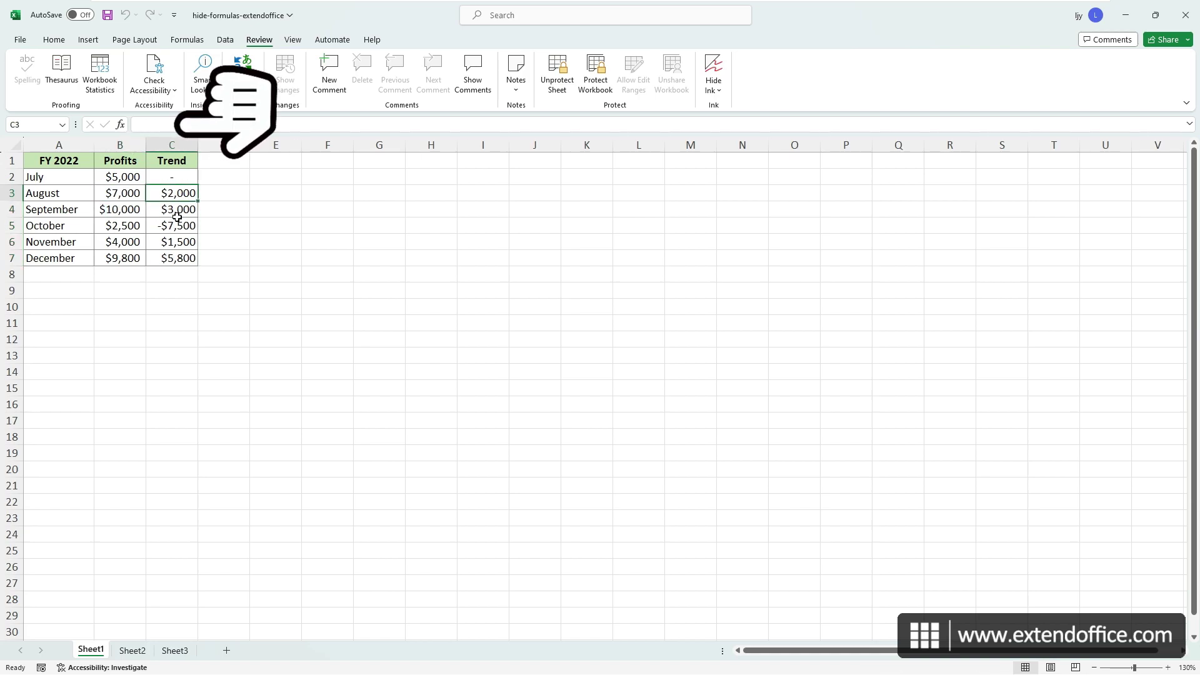
click(178, 214)
click(178, 228)
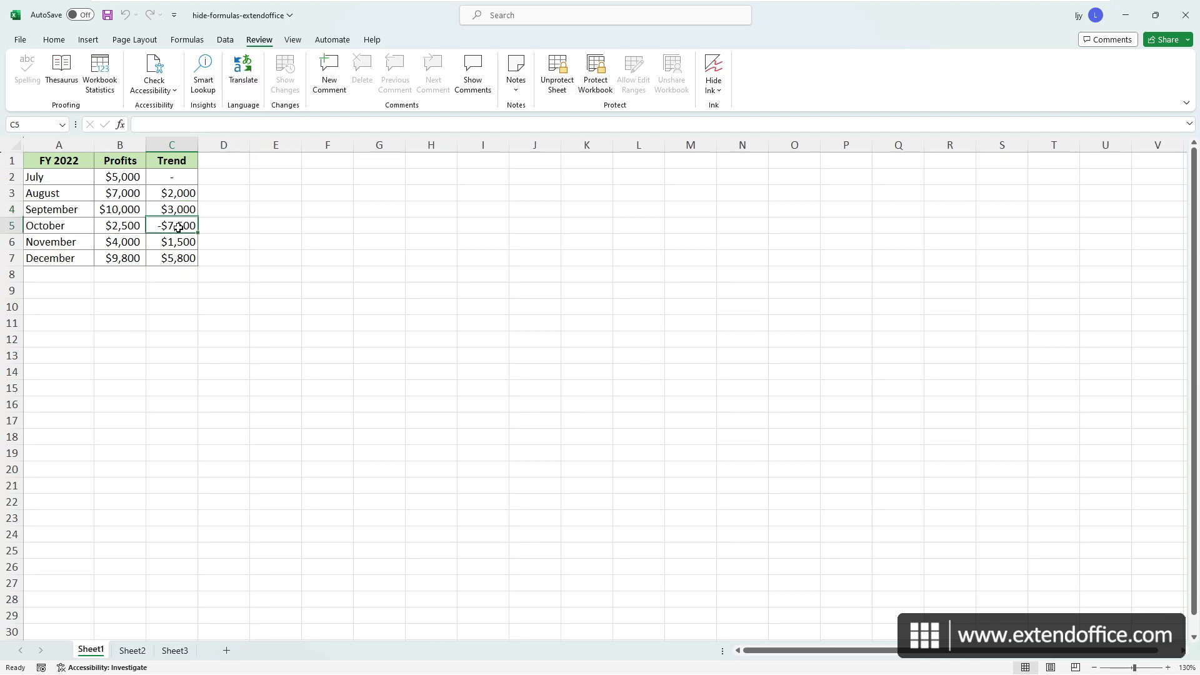
double_click(191, 227)
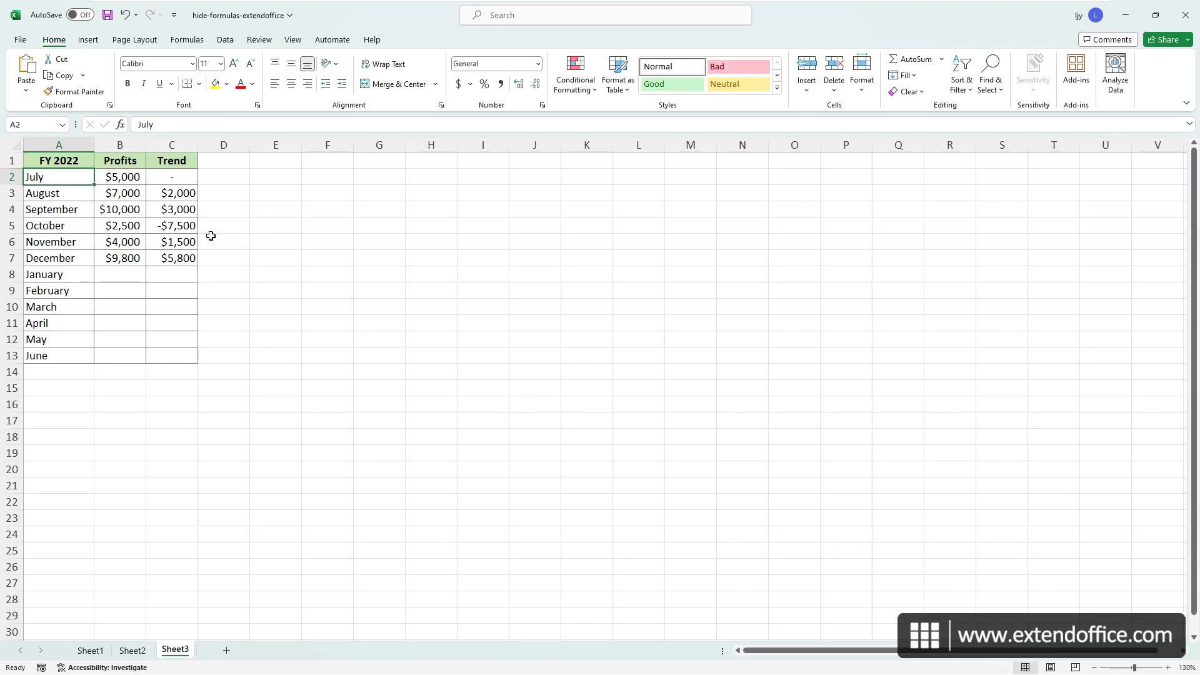
- Review the Trend formulas in C3, C4 and C6 and the August, October and December profits
click(187, 210)
click(179, 196)
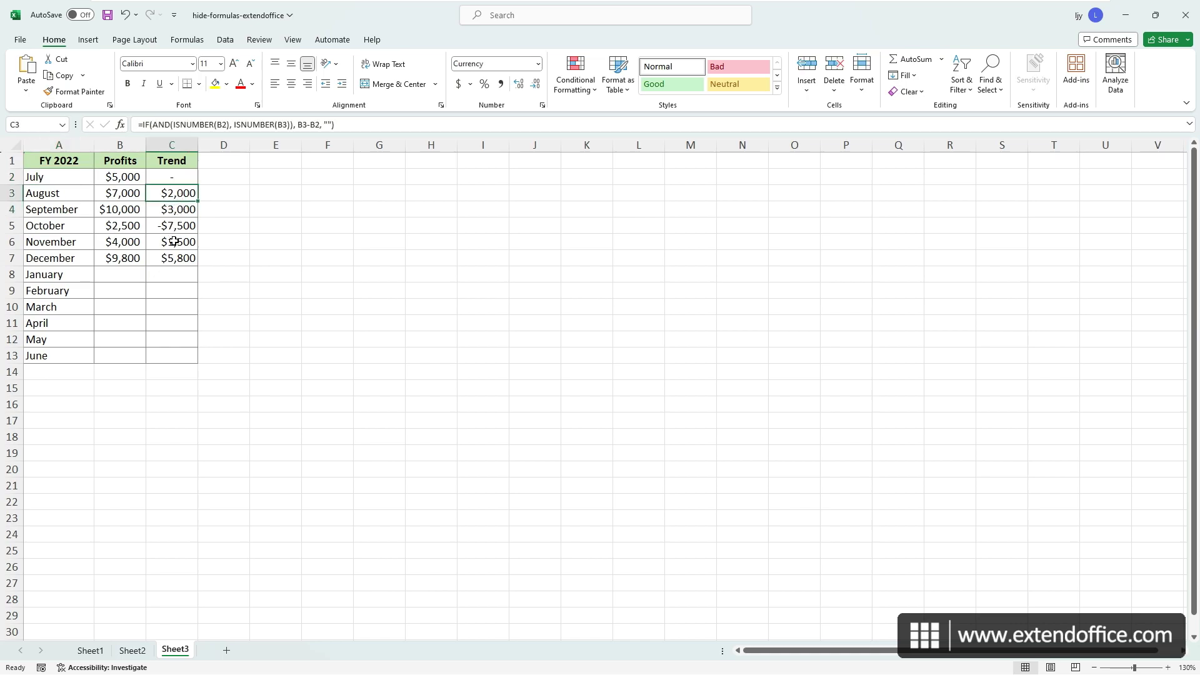
click(174, 242)
click(125, 192)
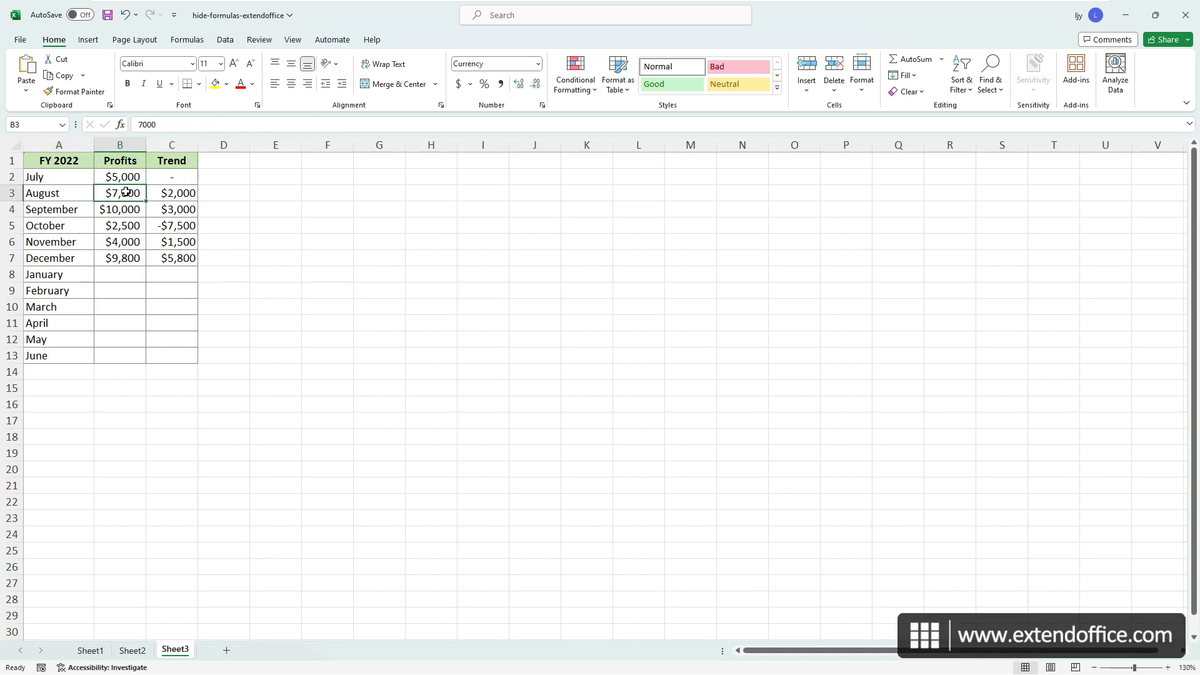
click(126, 225)
click(125, 257)
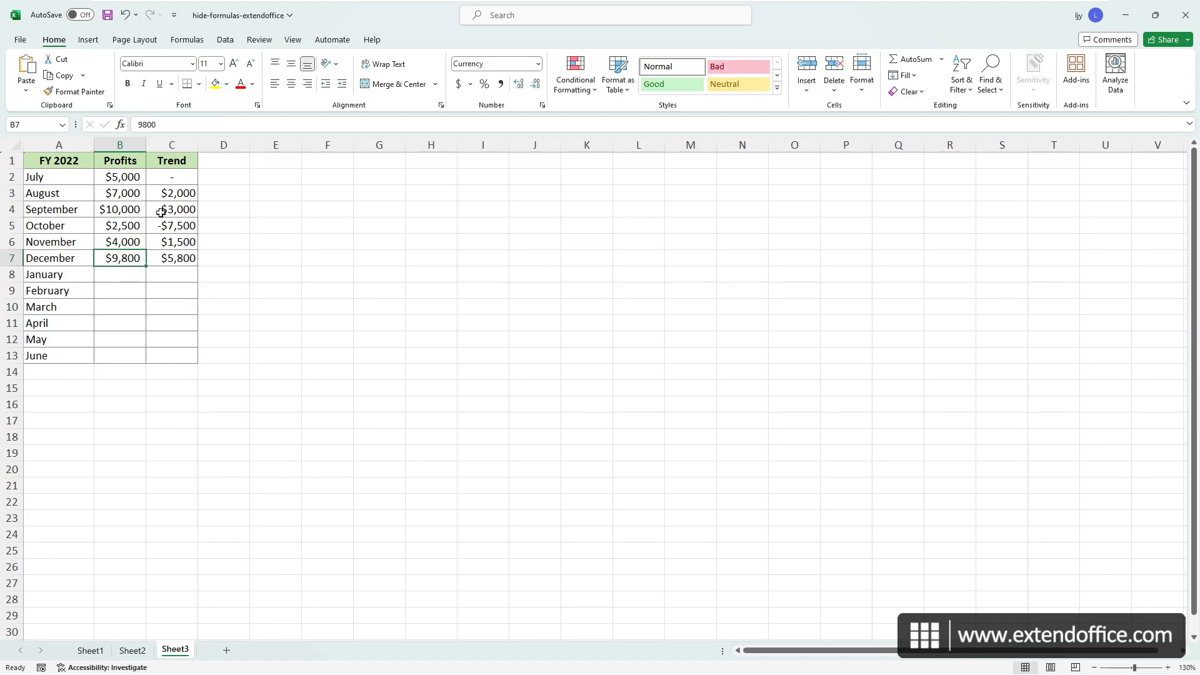
- Set Trend cells C3:C13 to Hidden through Format Cells' Protection options
drag(175, 195, 193, 354)
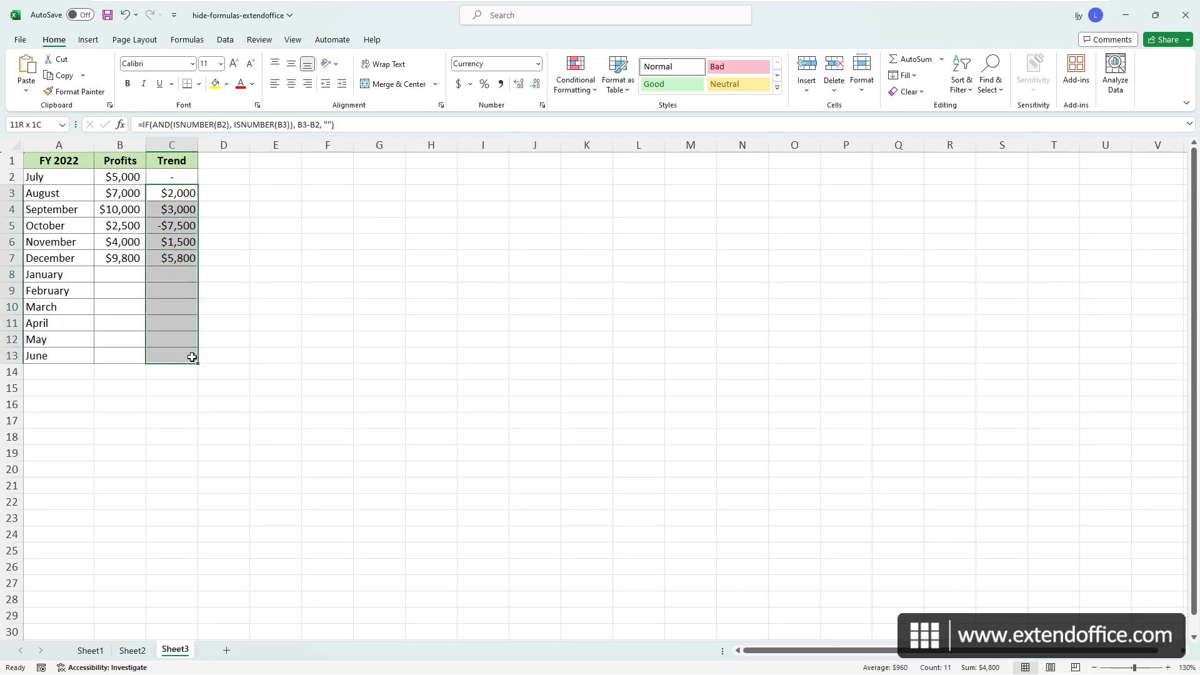
key(ctrl+1)
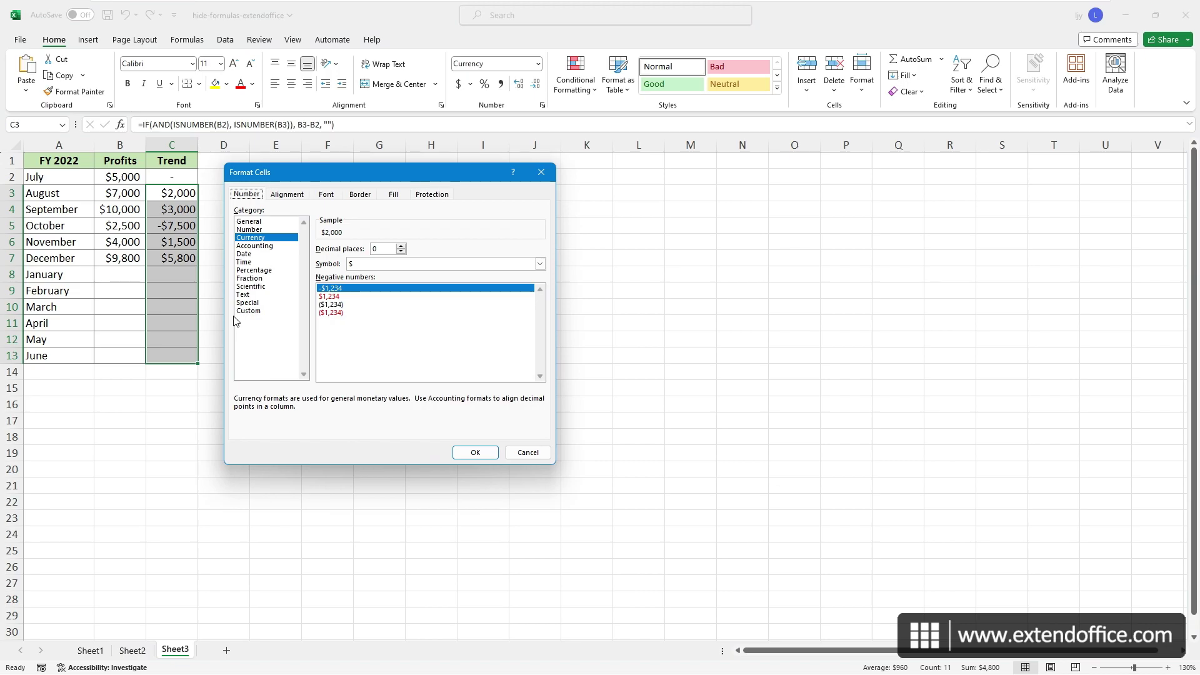
click(434, 195)
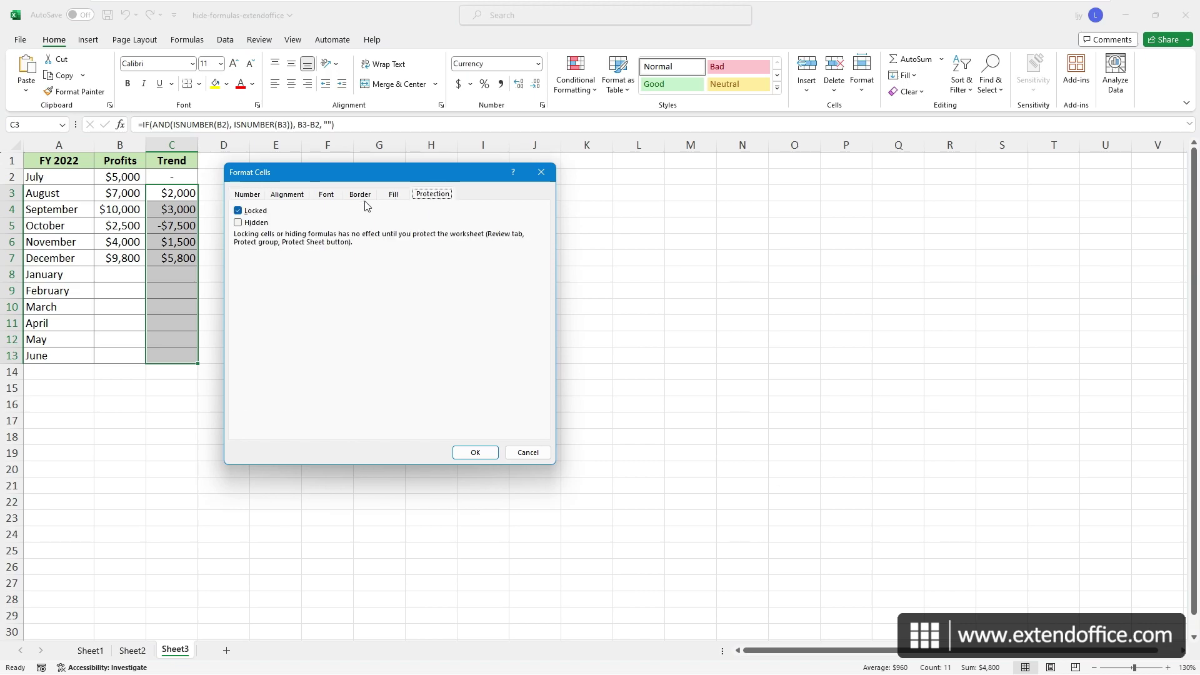
click(245, 224)
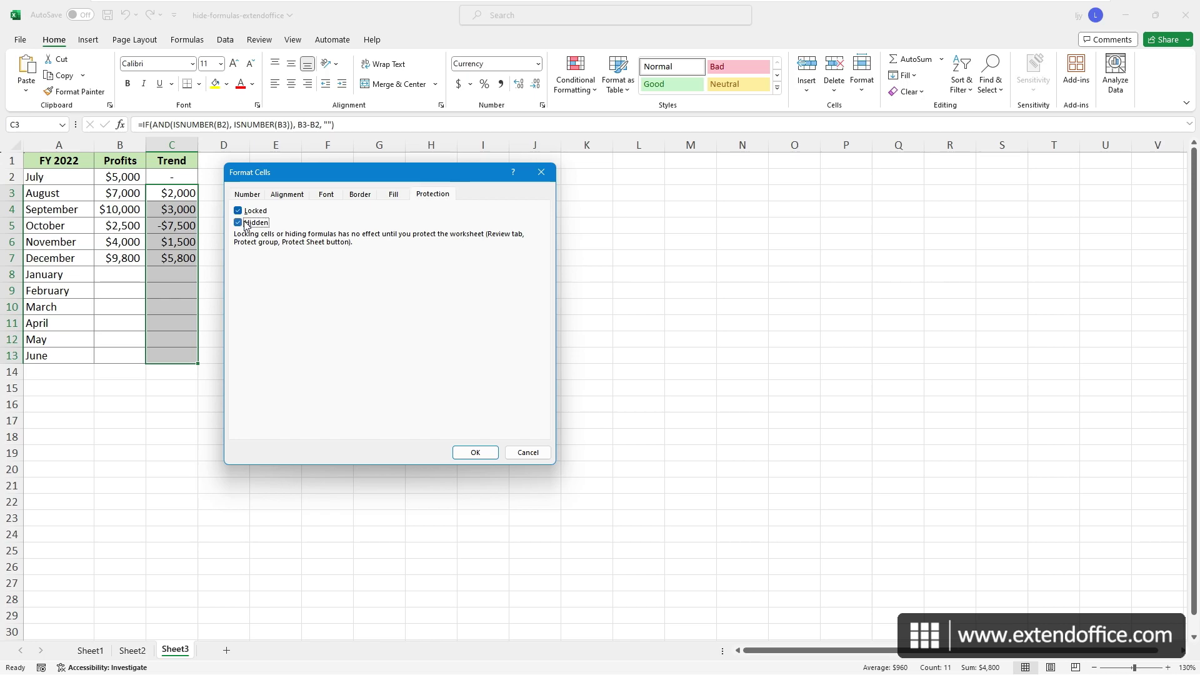
click(483, 449)
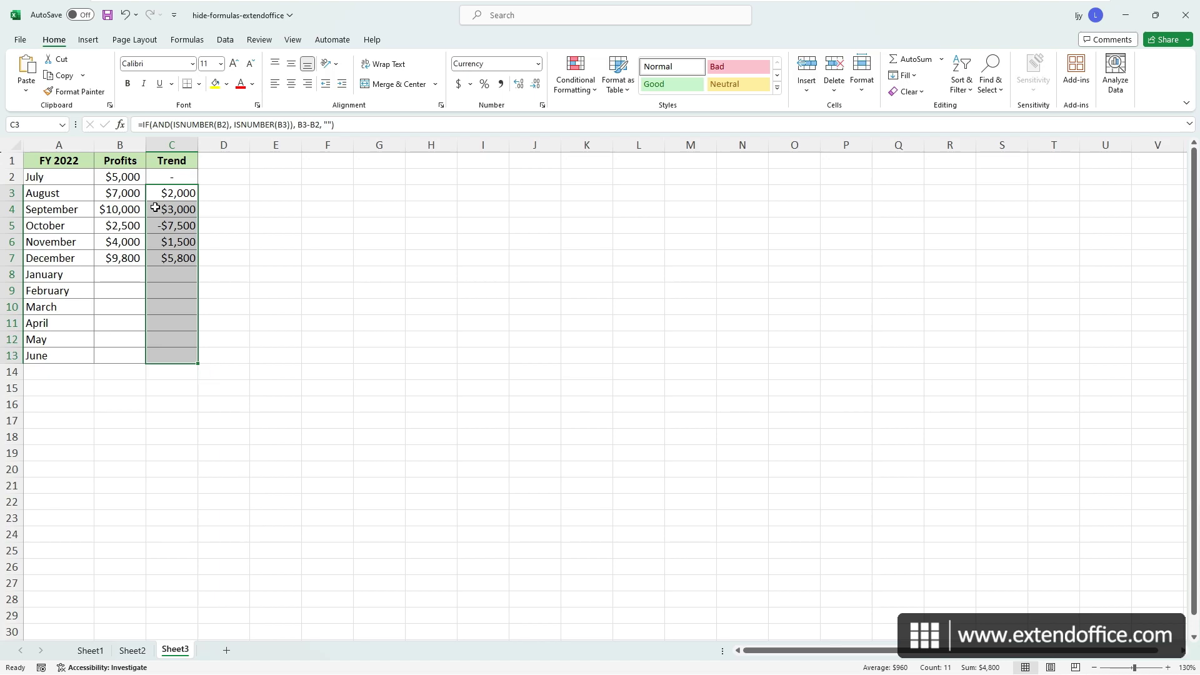
- Clear the Locked option on Profits cells B2:B13 in Format Cells
drag(123, 177, 123, 355)
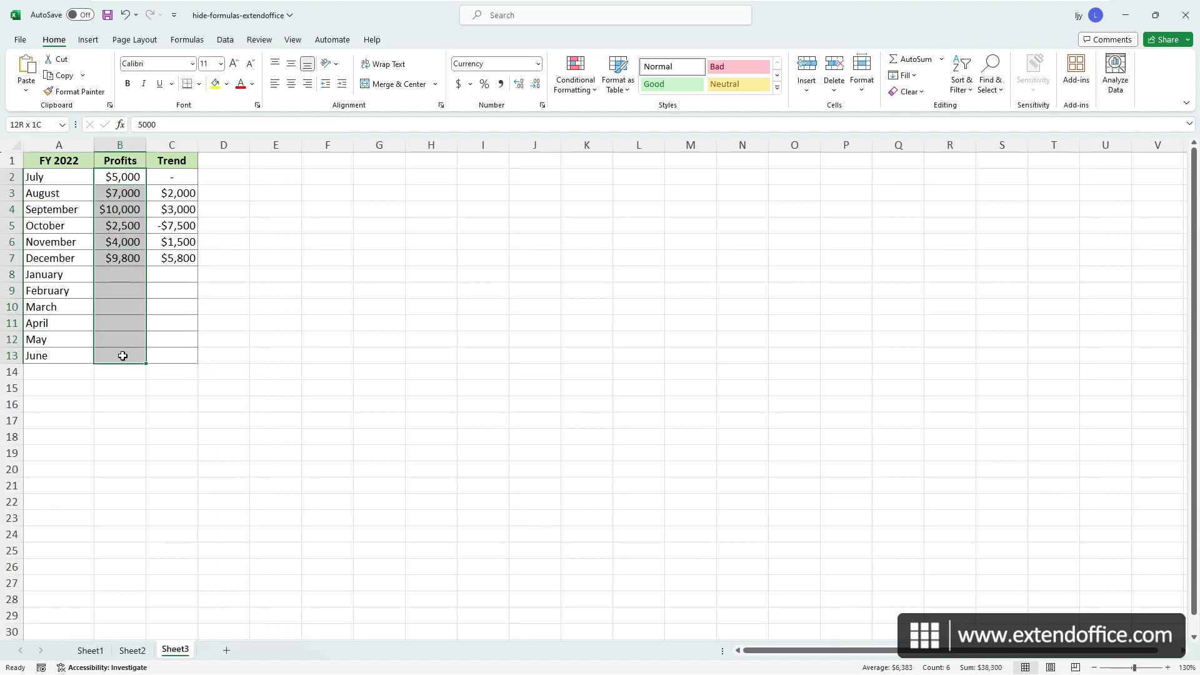
key(ctrl+1)
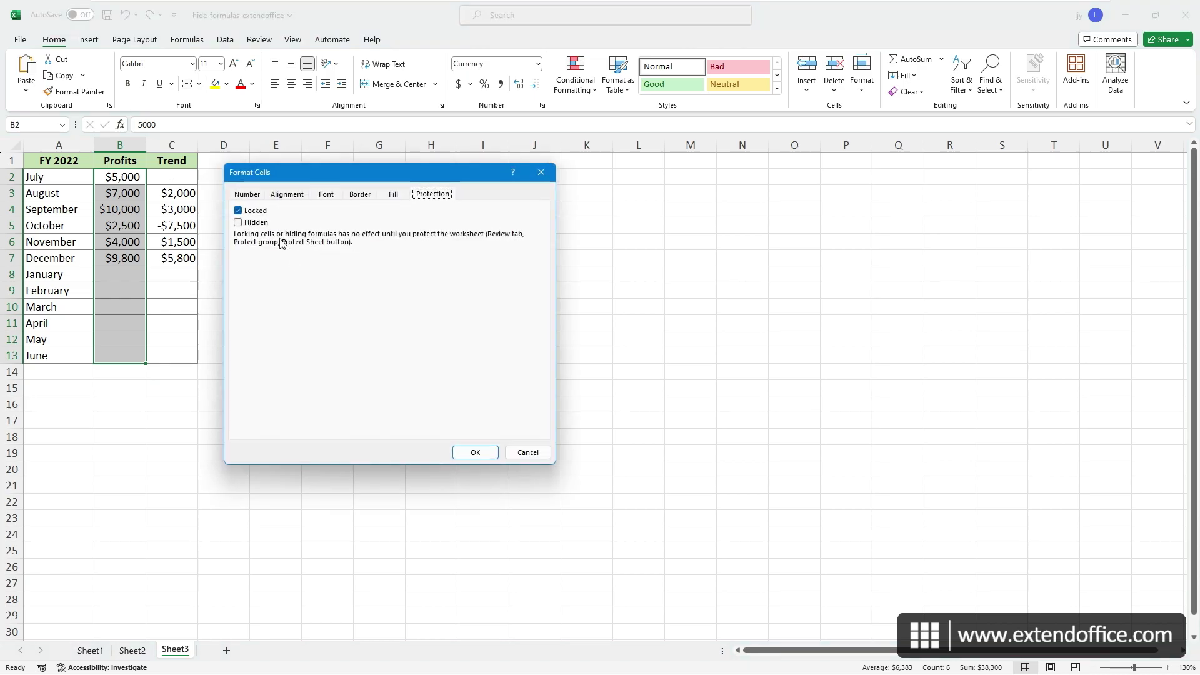
click(248, 213)
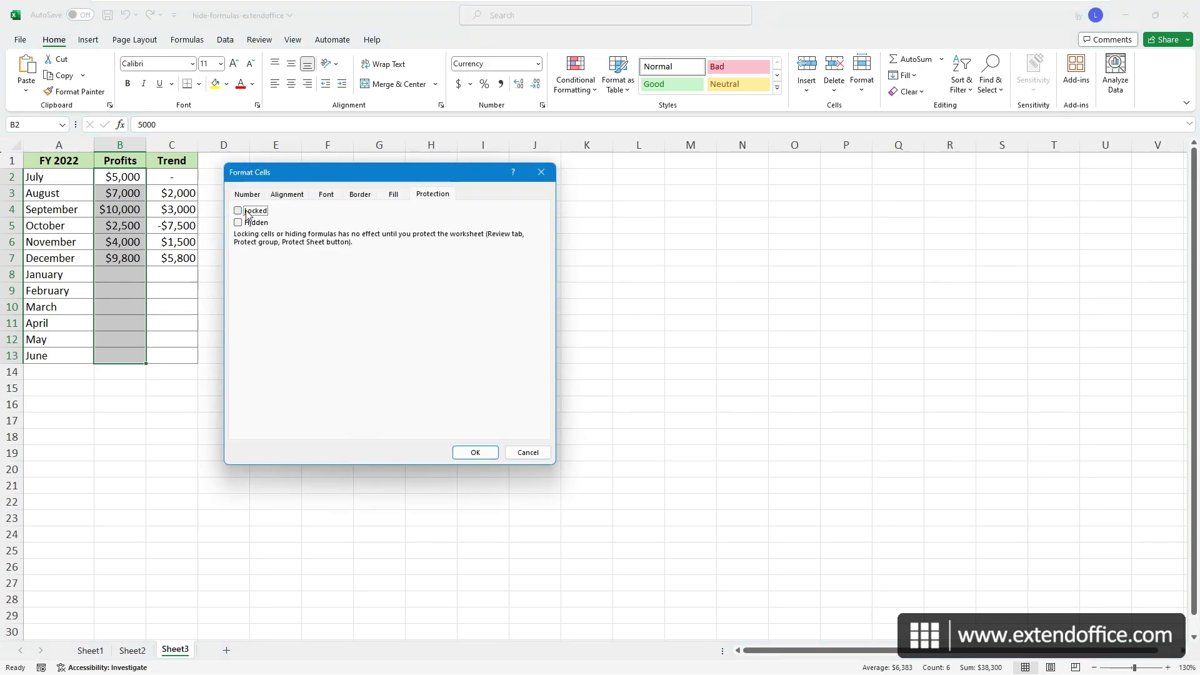
click(466, 454)
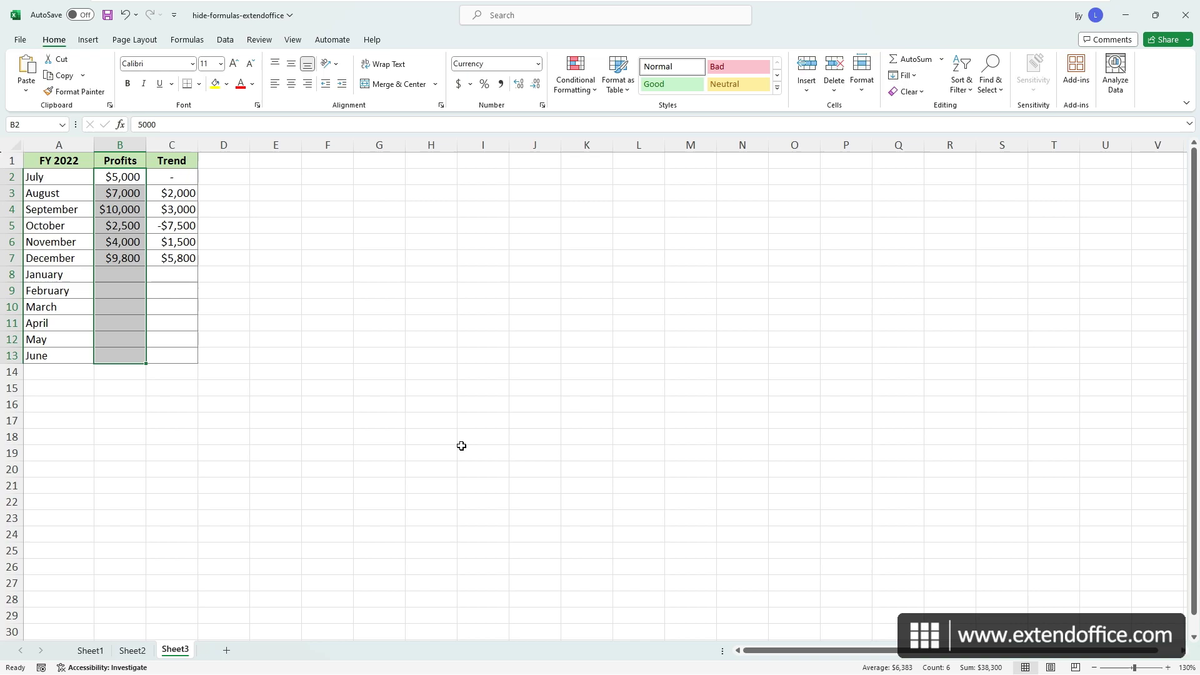
- Protect Sheet3 from the Review tab, entering and confirming a password
click(259, 41)
click(553, 71)
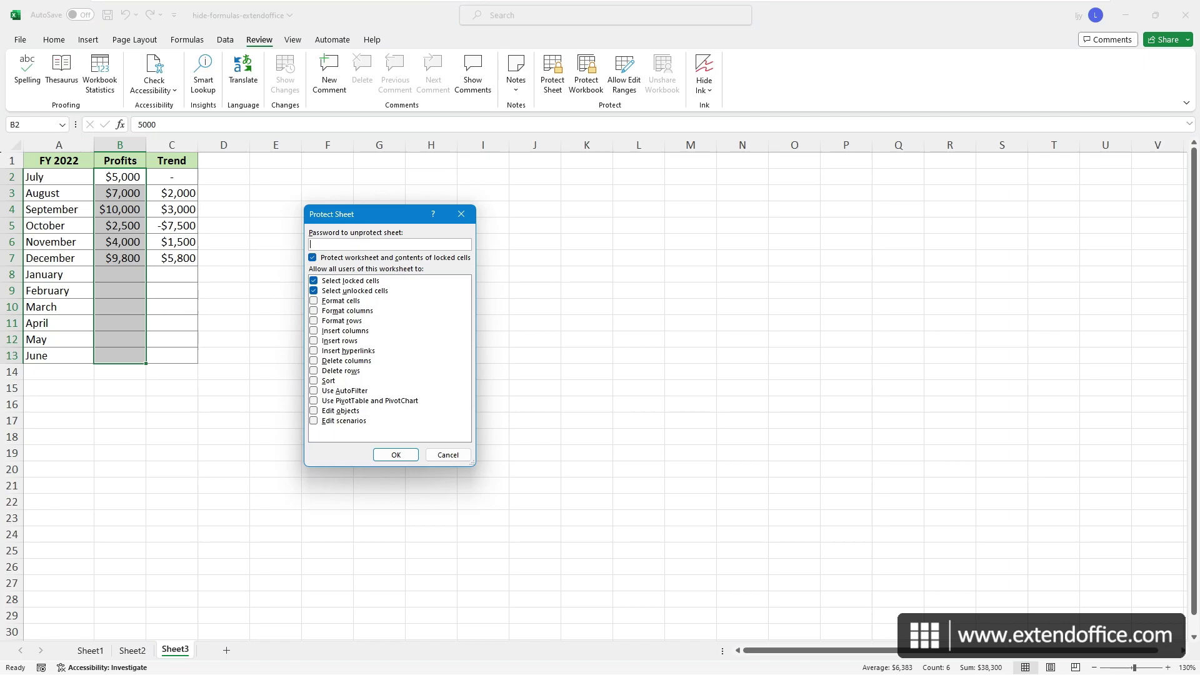
text(123456)
click(396, 455)
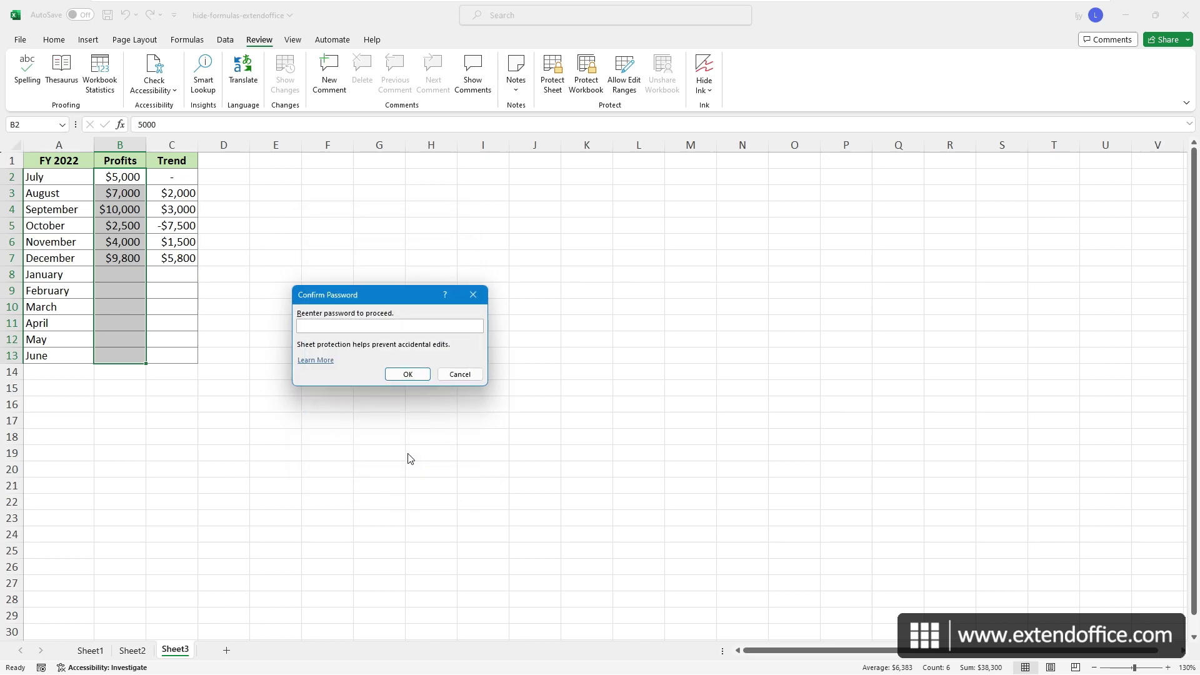
text(123456)
click(408, 374)
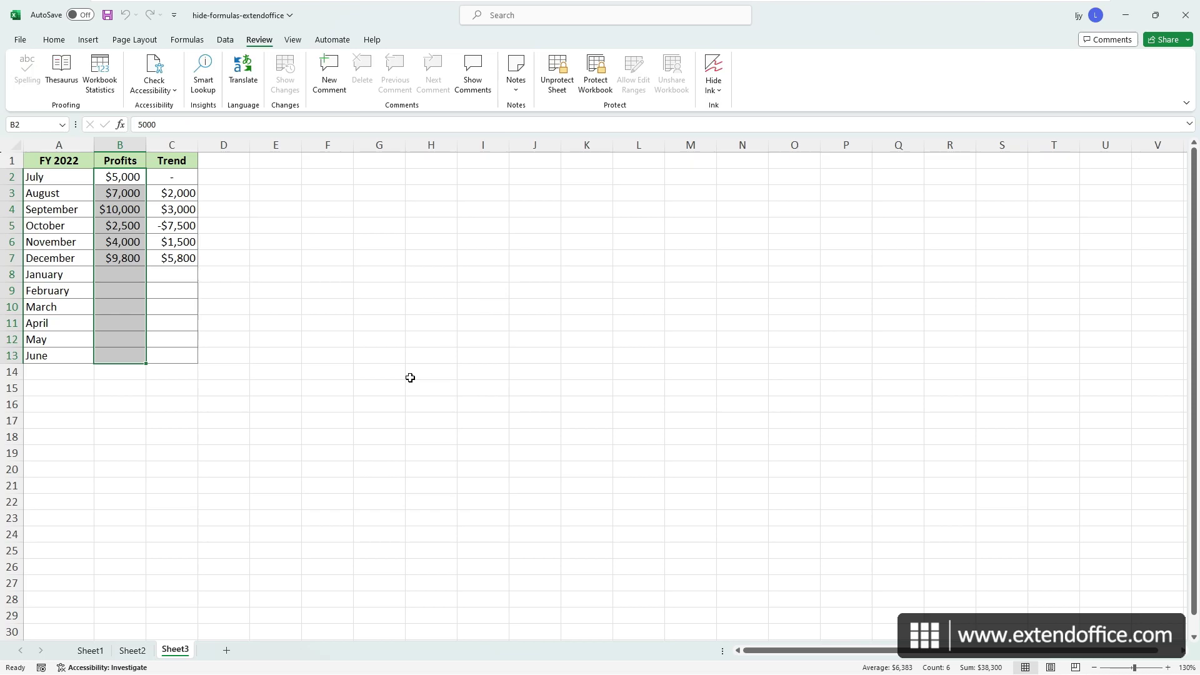
- Enter 10000 as January's profit in B8 and check C8 shows a $200 Trend
click(125, 277)
text(10000)
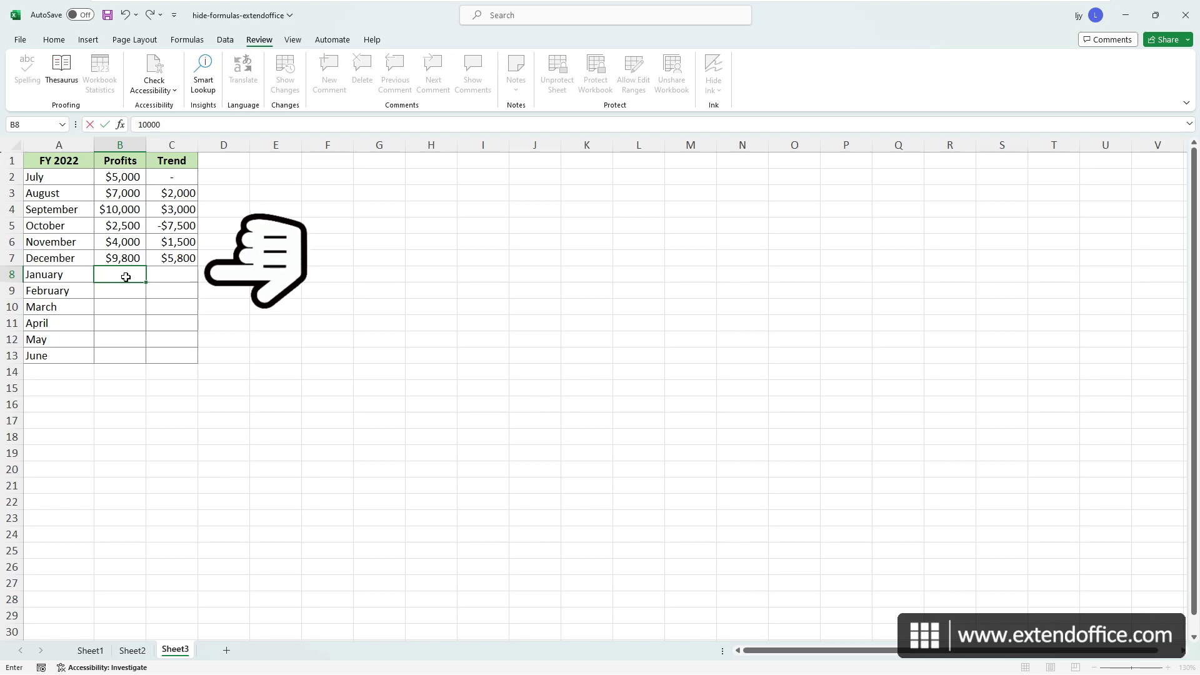
key(Return)
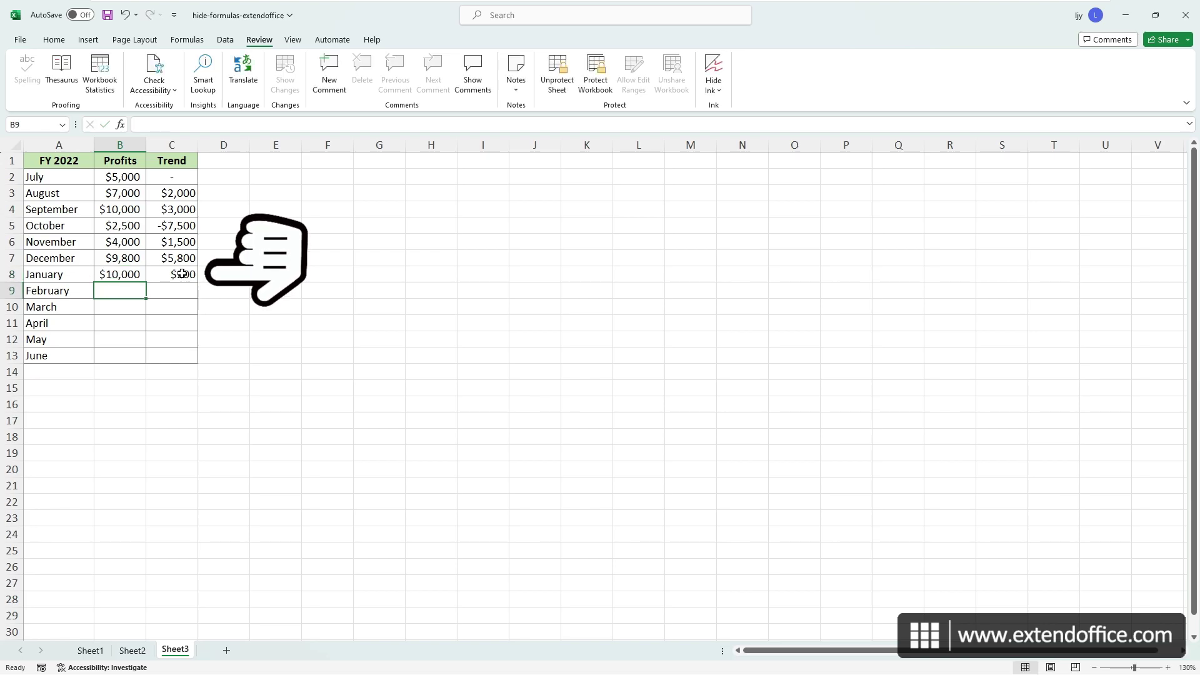
click(181, 276)
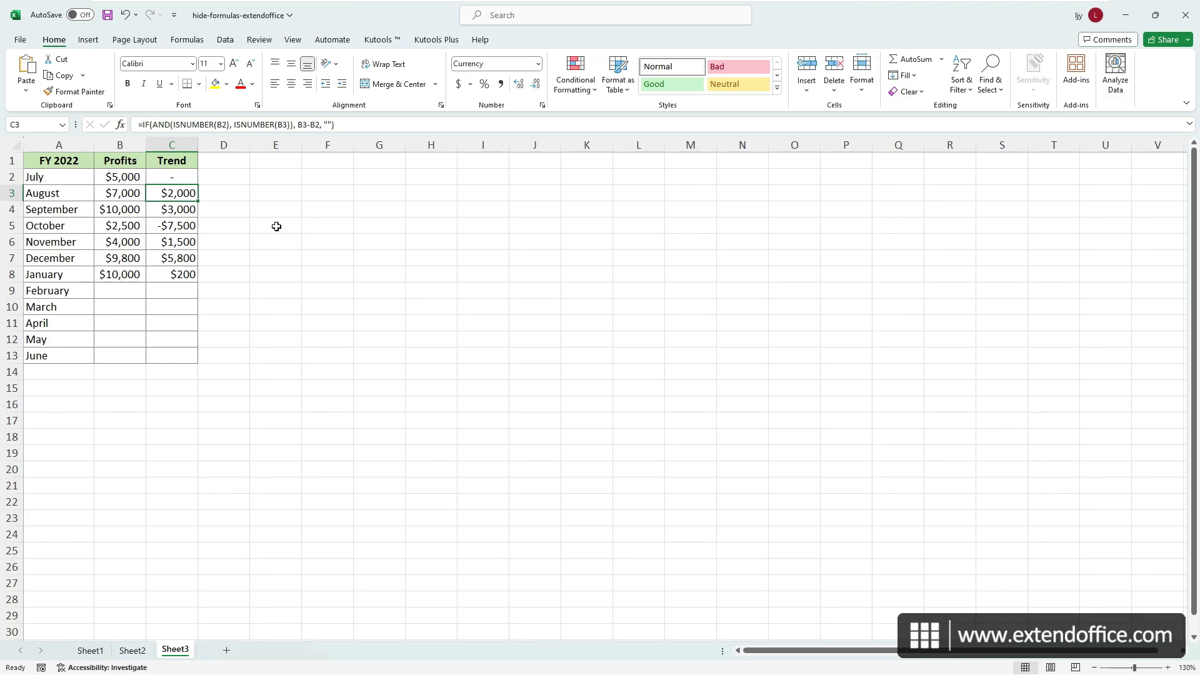
- Turn on Kutools Plus Design View and hide the formulas in Trend cells C3:C13
click(441, 41)
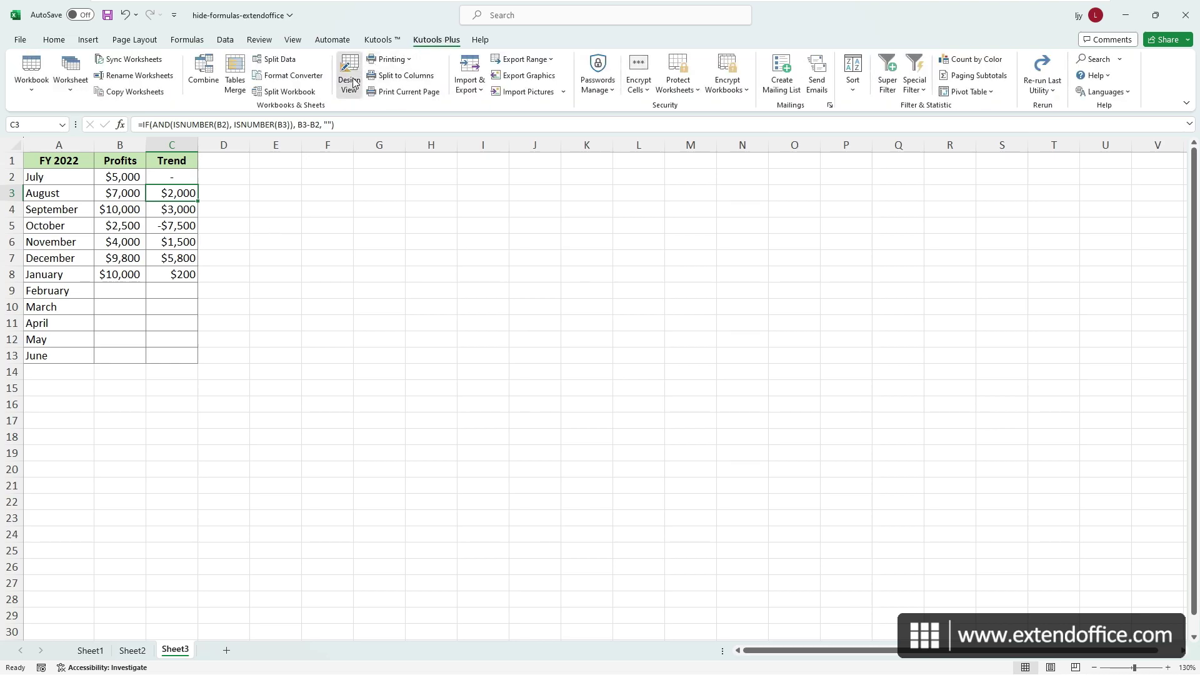
click(357, 88)
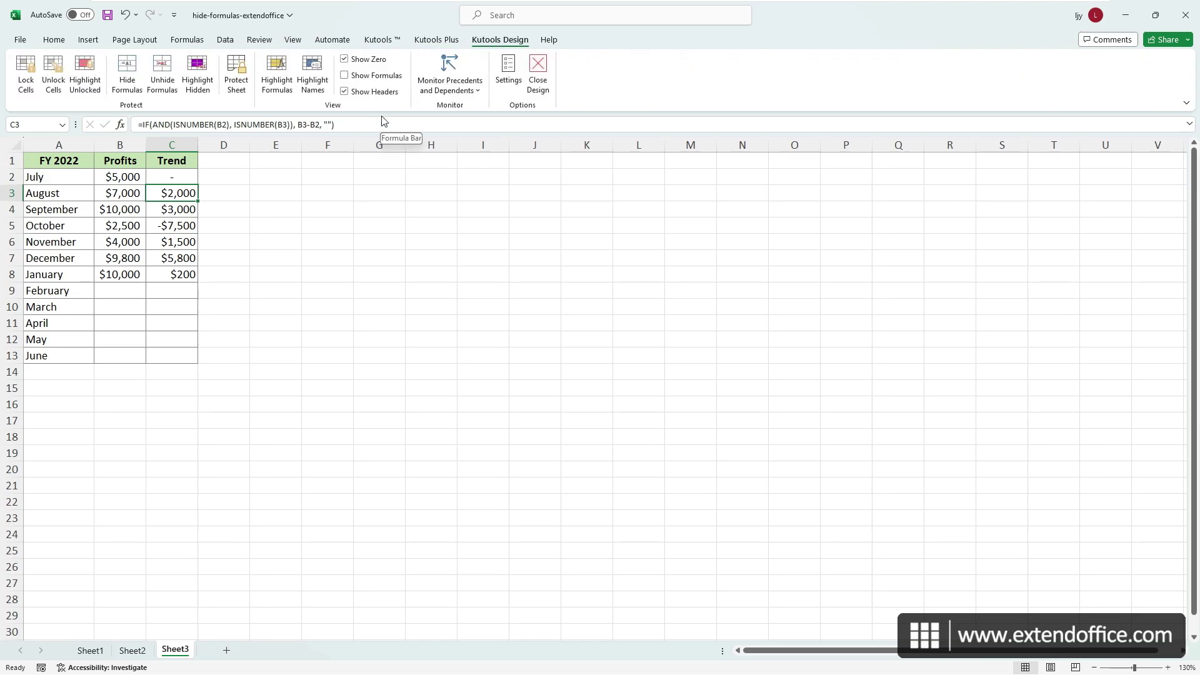
drag(185, 193, 172, 358)
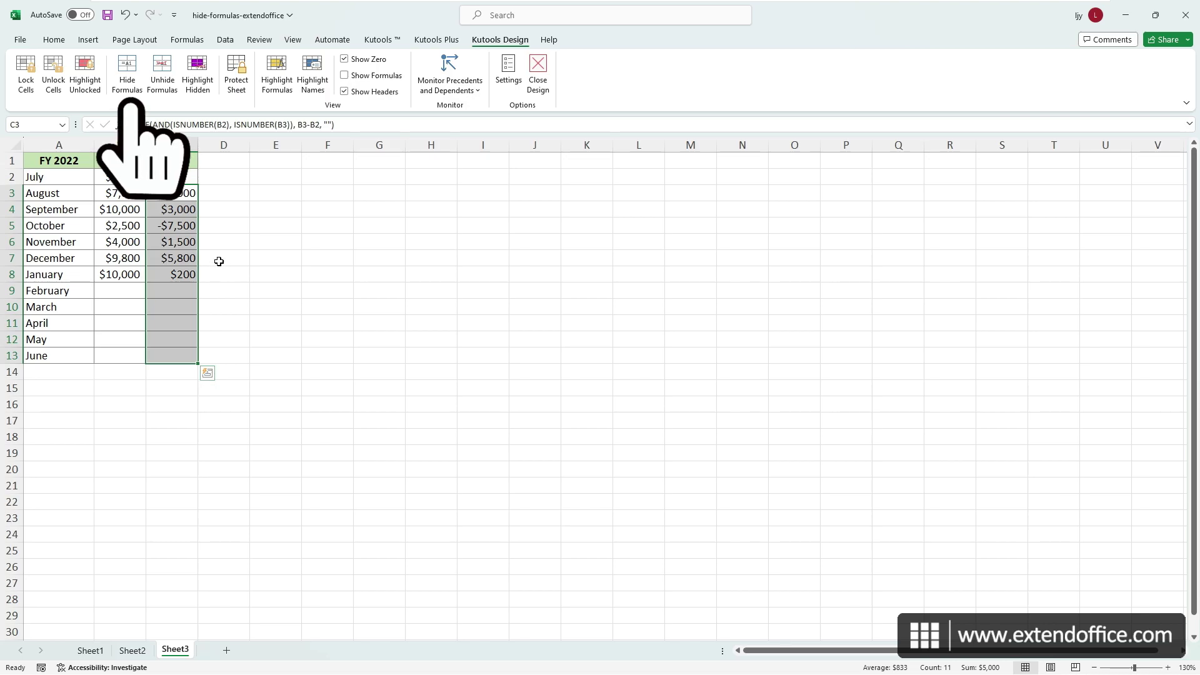
click(134, 92)
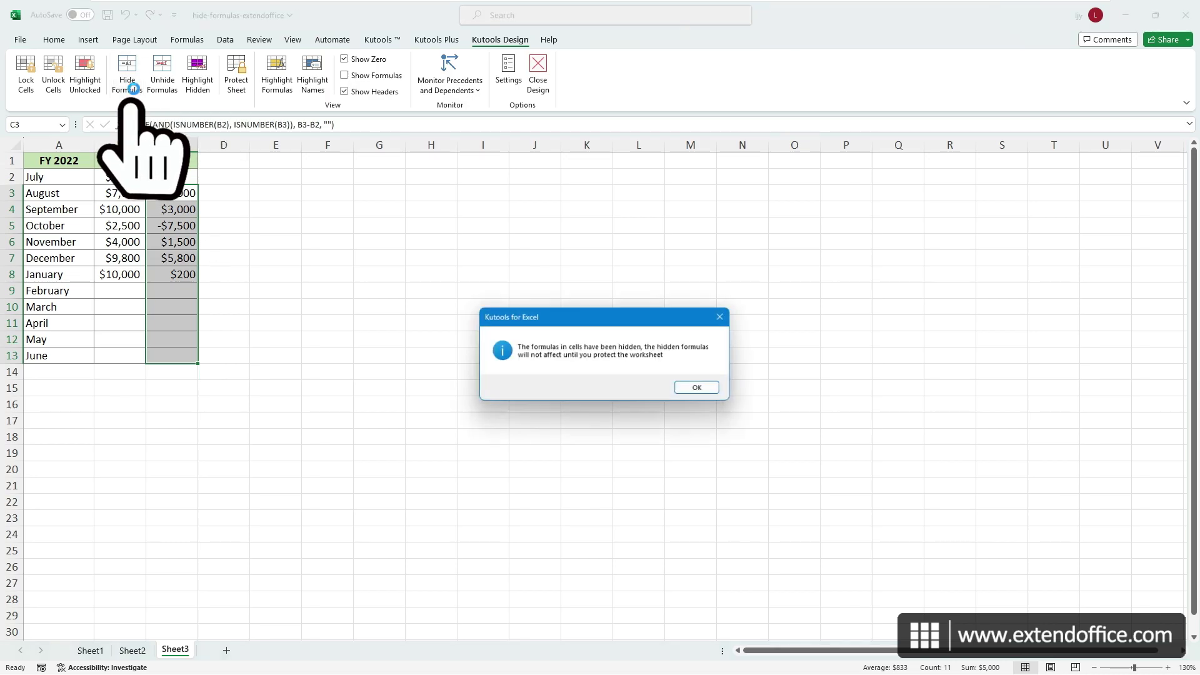
click(699, 389)
- Unlock Profits cells B2:B13 with Kutools' Unlock Cells
click(112, 180)
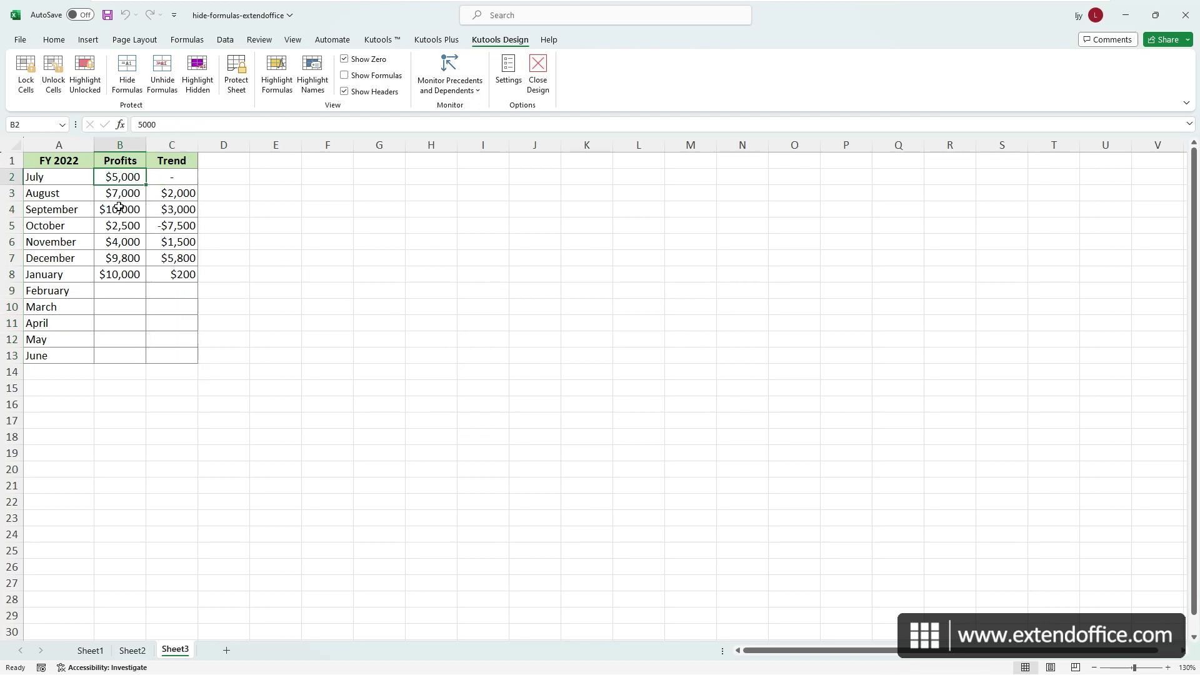
drag(119, 207, 119, 355)
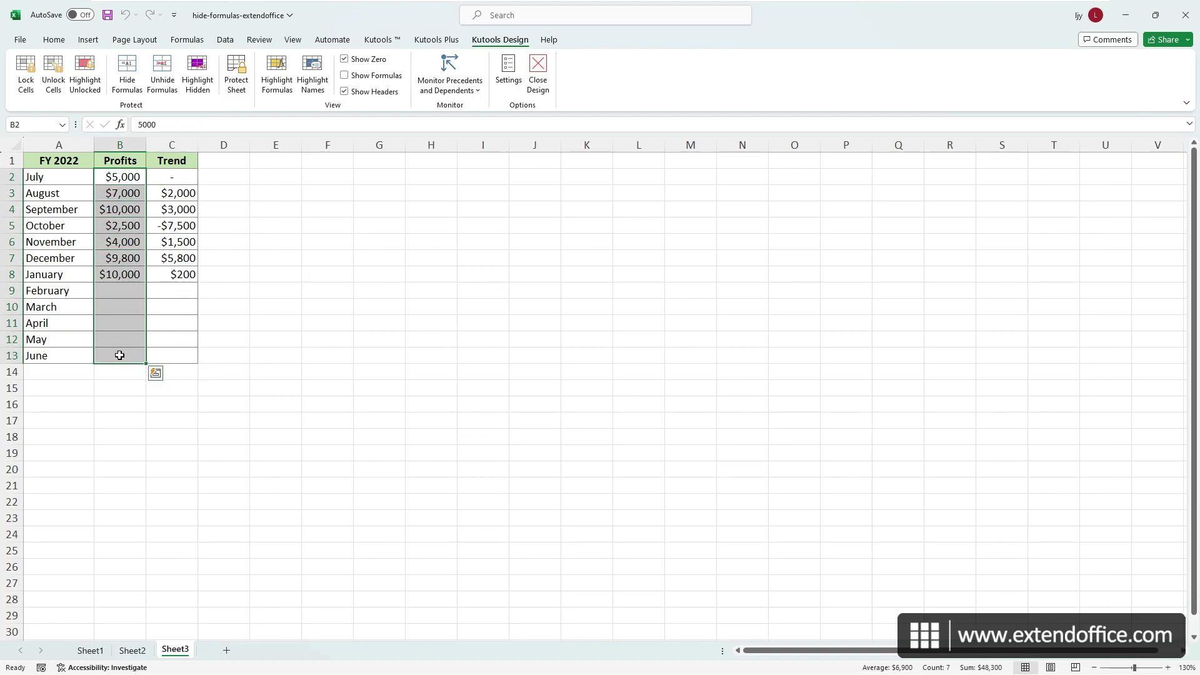
click(53, 75)
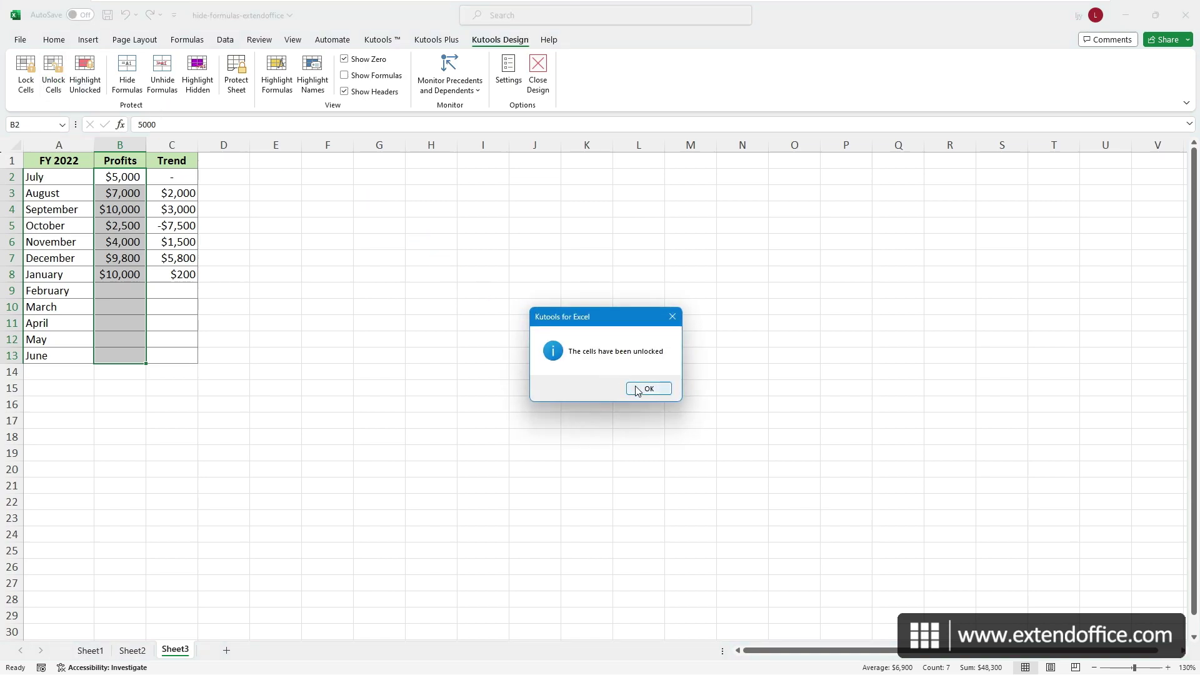
click(644, 388)
click(236, 75)
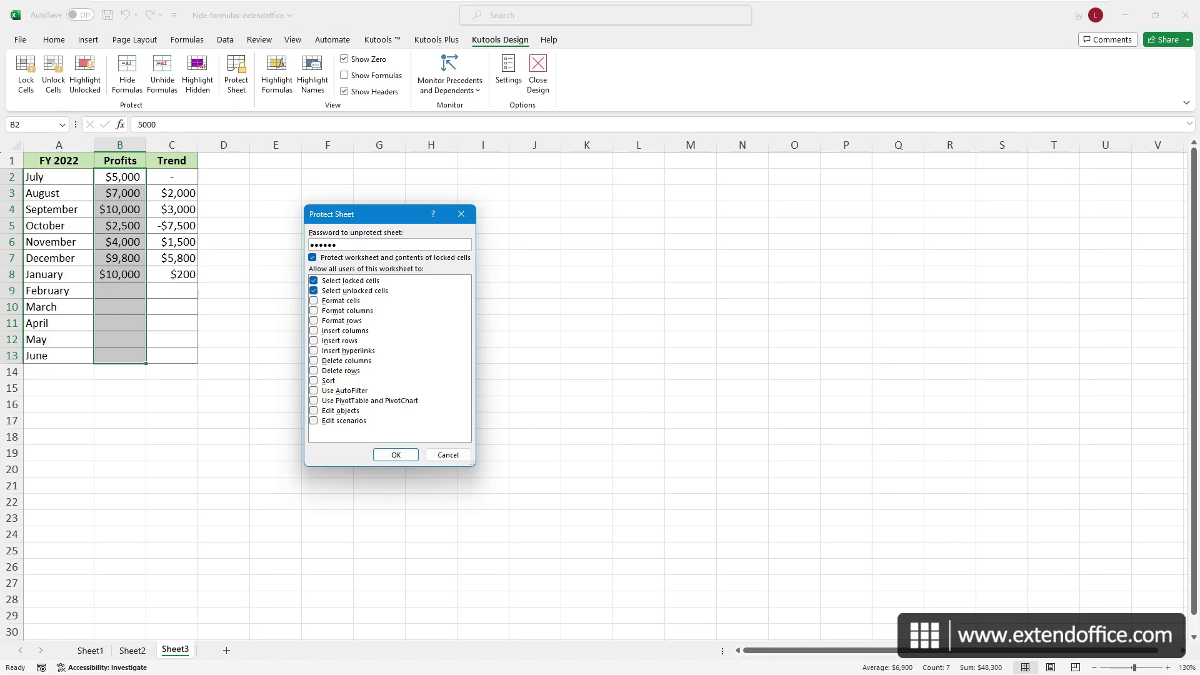
- Protect the sheet with a confirmed password and verify C3's Trend formula is hidden
click(397, 455)
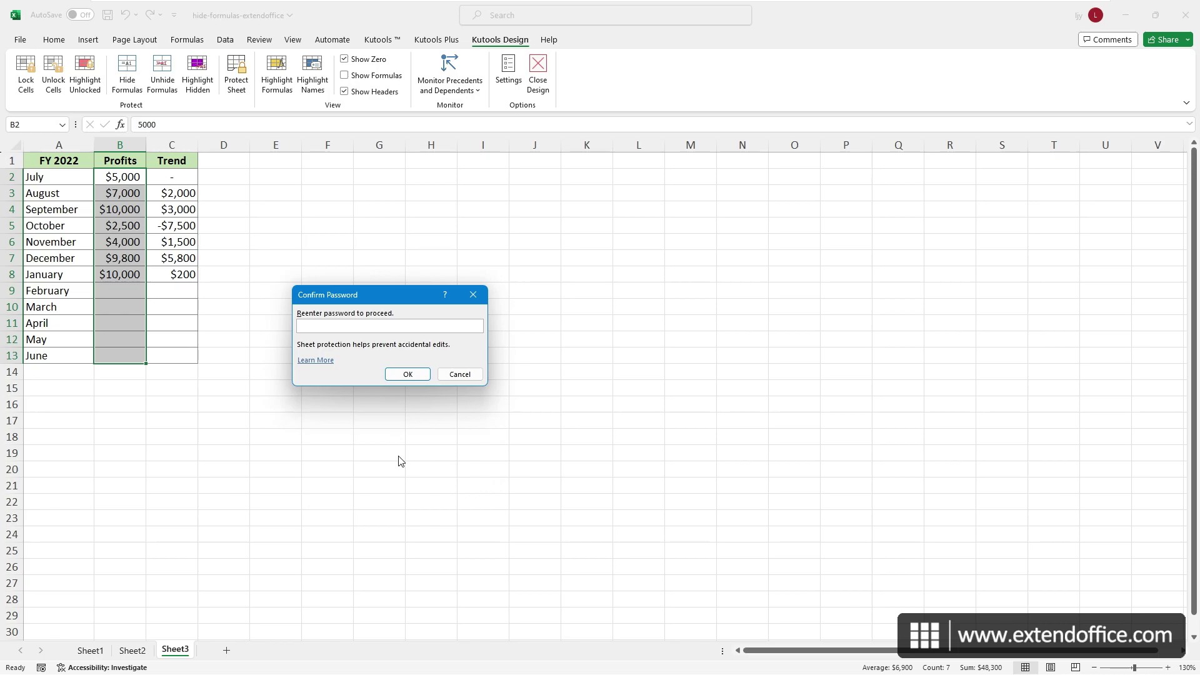
text(123456)
click(402, 374)
click(247, 236)
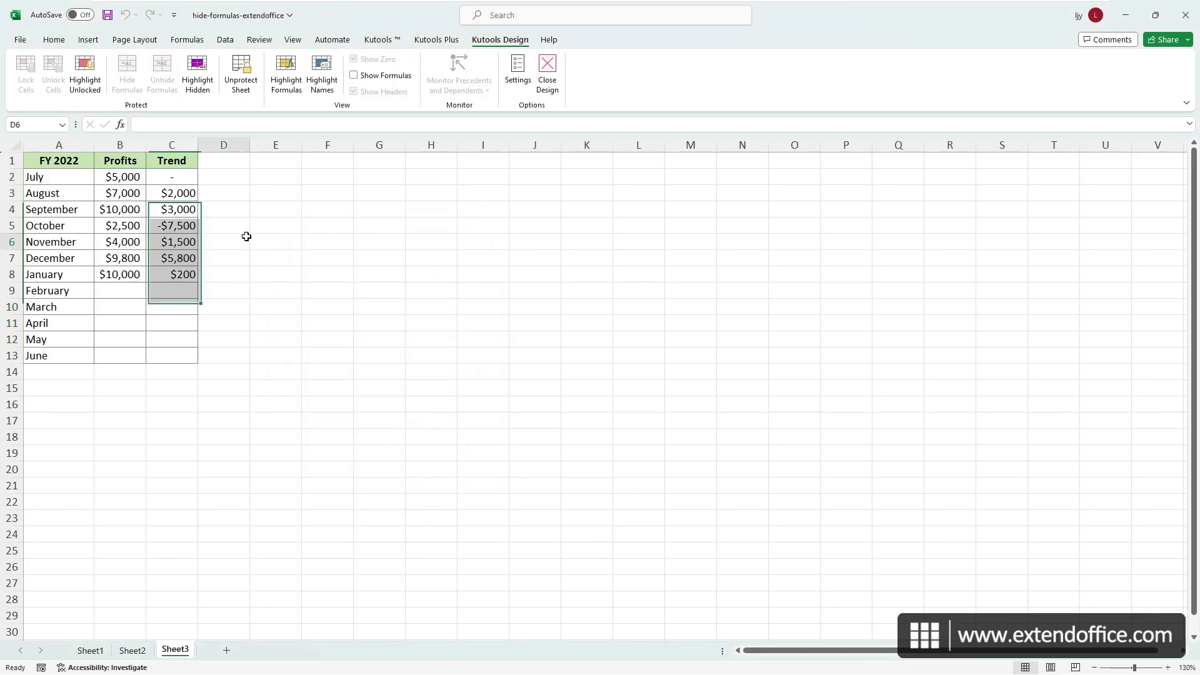
click(175, 211)
click(171, 192)
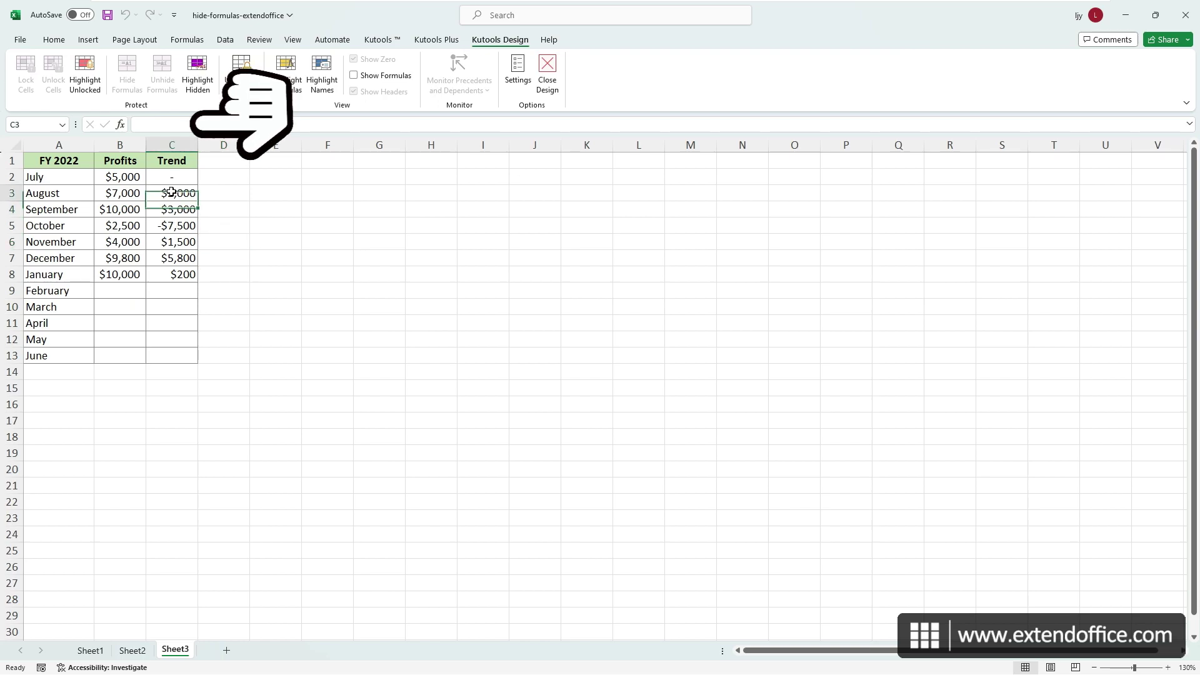
- Enter 10000 as February's profit in B9 and check C9 shows a $0 Trend
click(123, 275)
click(133, 288)
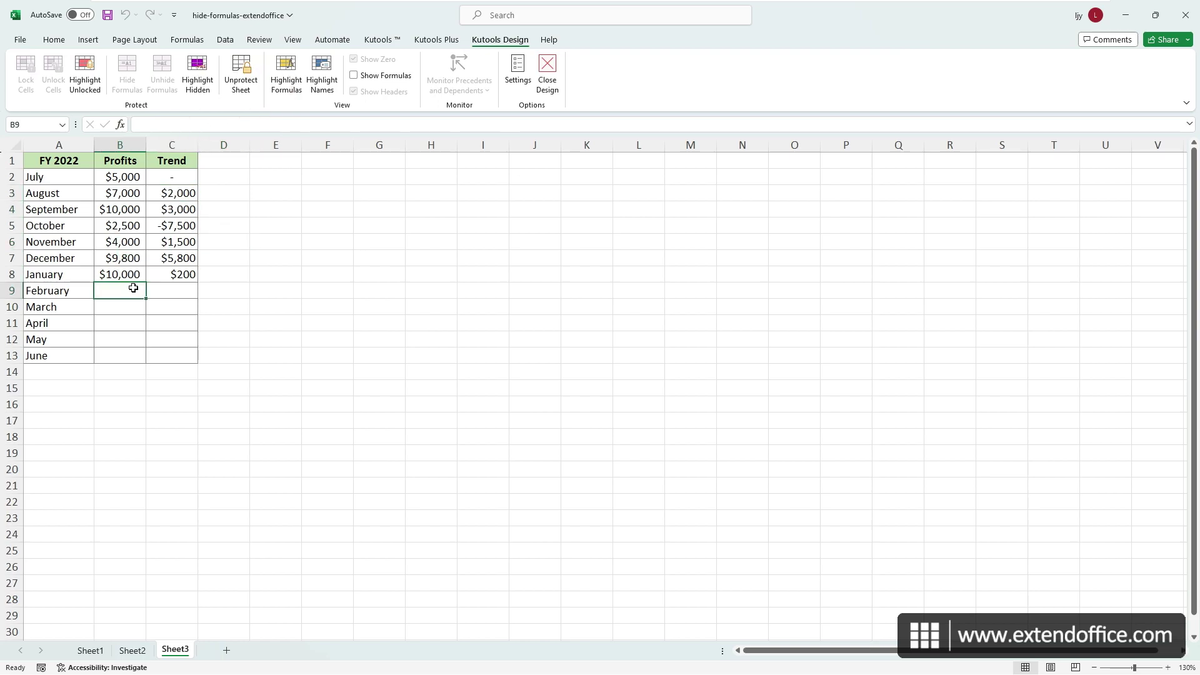
text(10000)
key(Return)
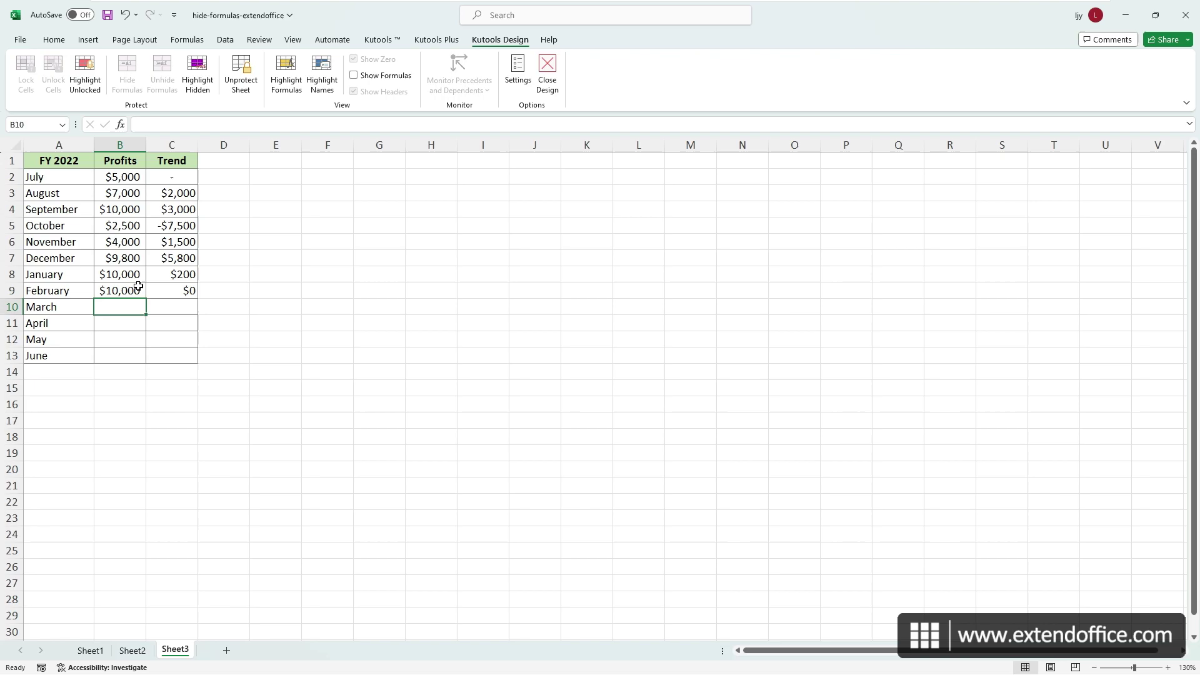
click(163, 290)
- Select Trend cell C10 in Sheet3's profit table
click(171, 313)
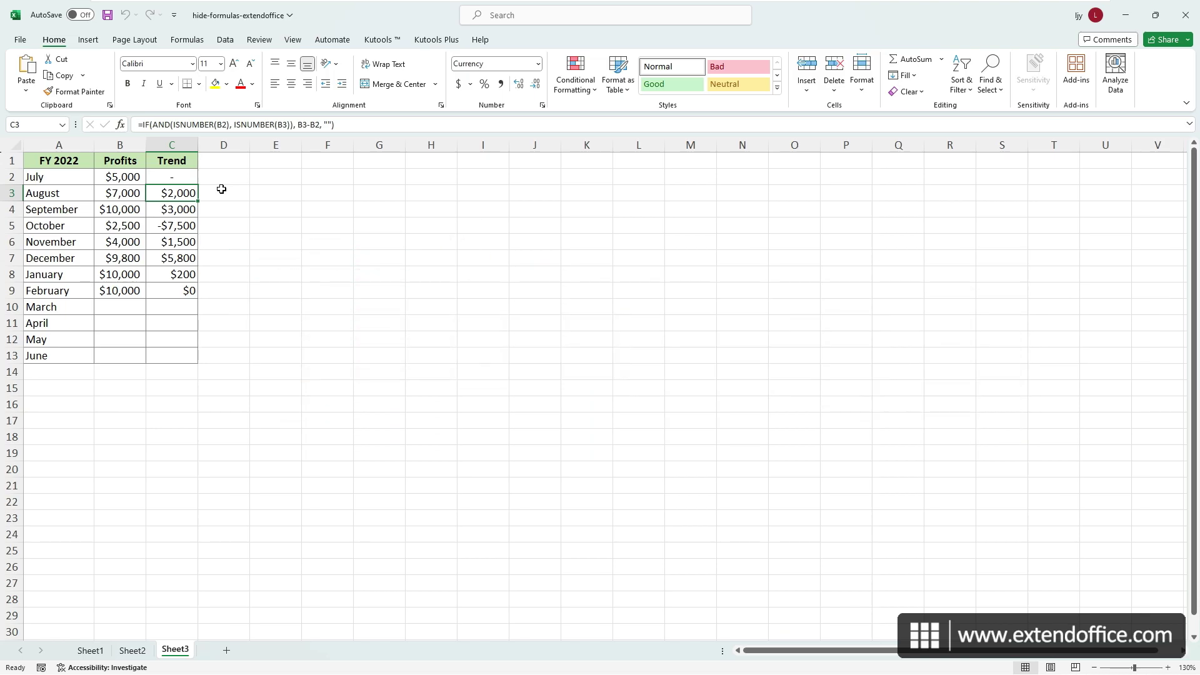
- Insert a new module in the VBA editor and paste the protection macro into it
key(alt+F11)
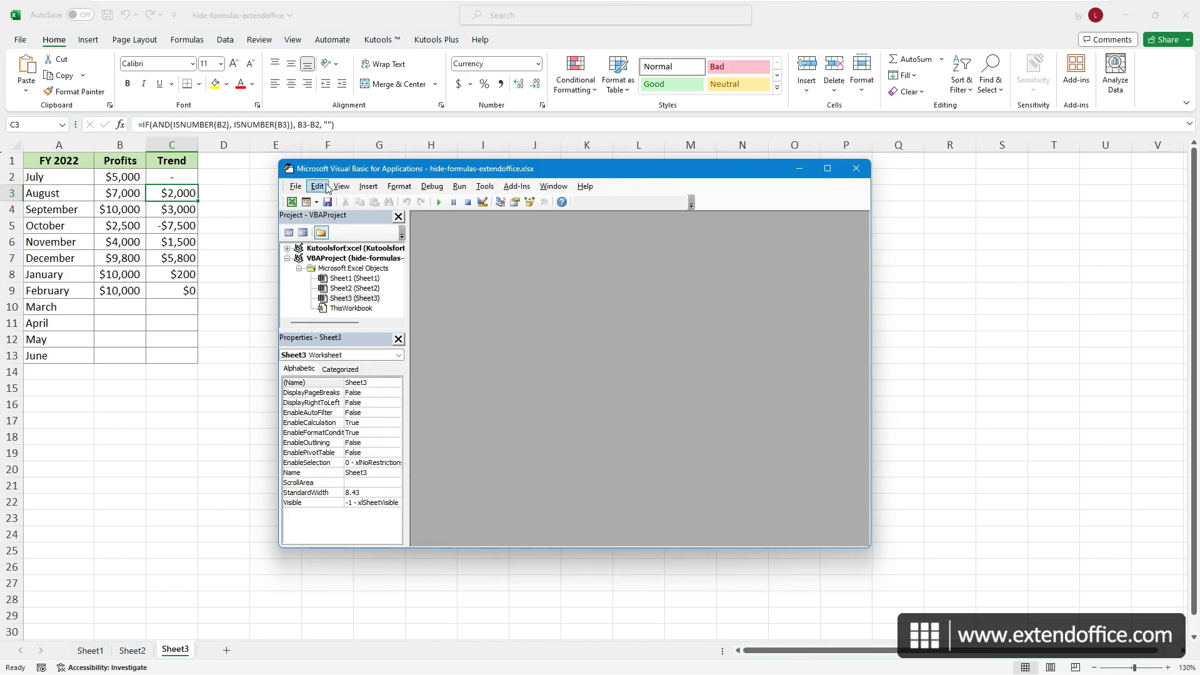
click(368, 186)
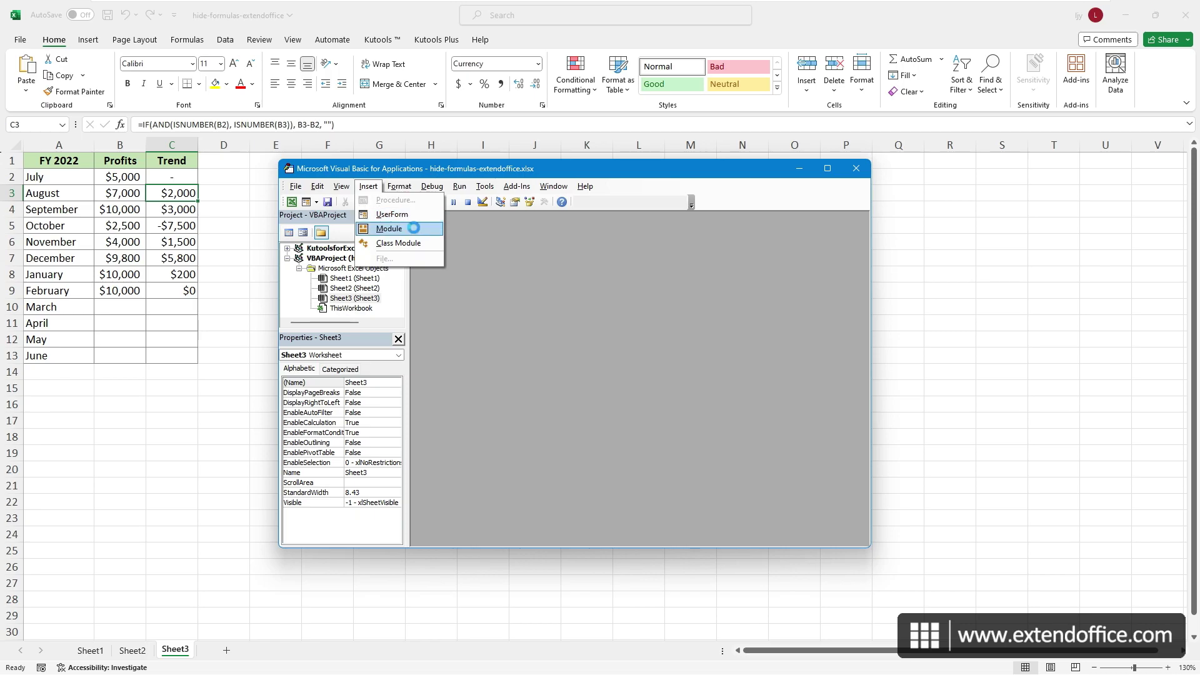
click(403, 228)
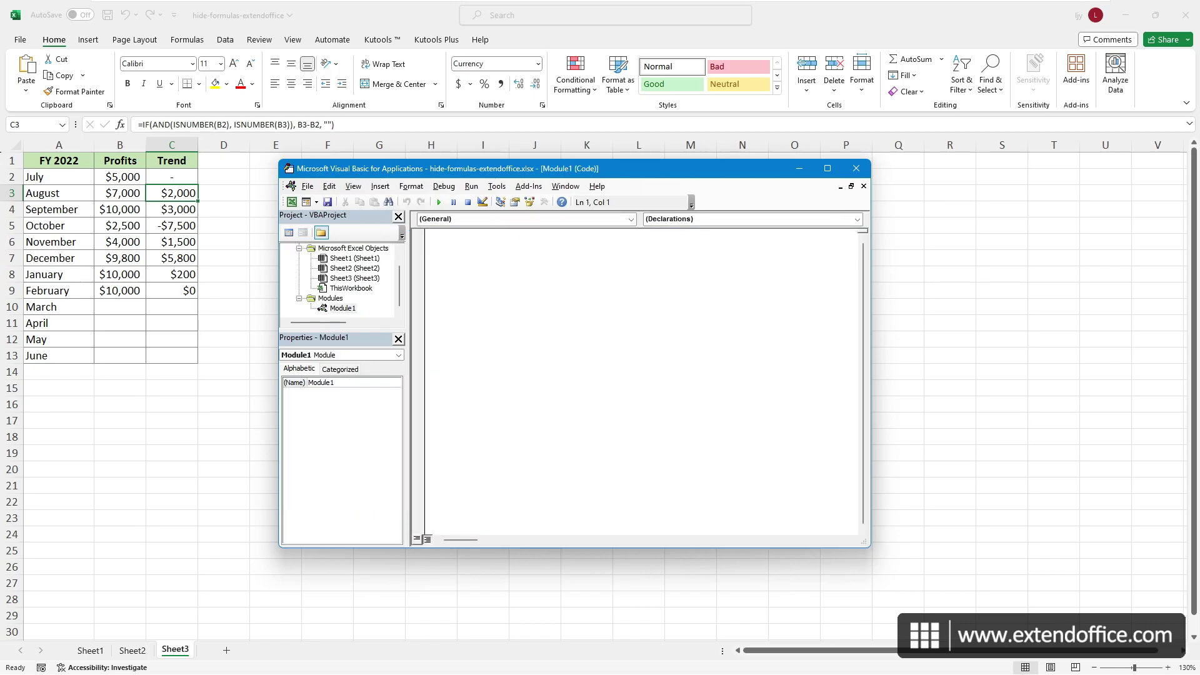
key(ctrl+v)
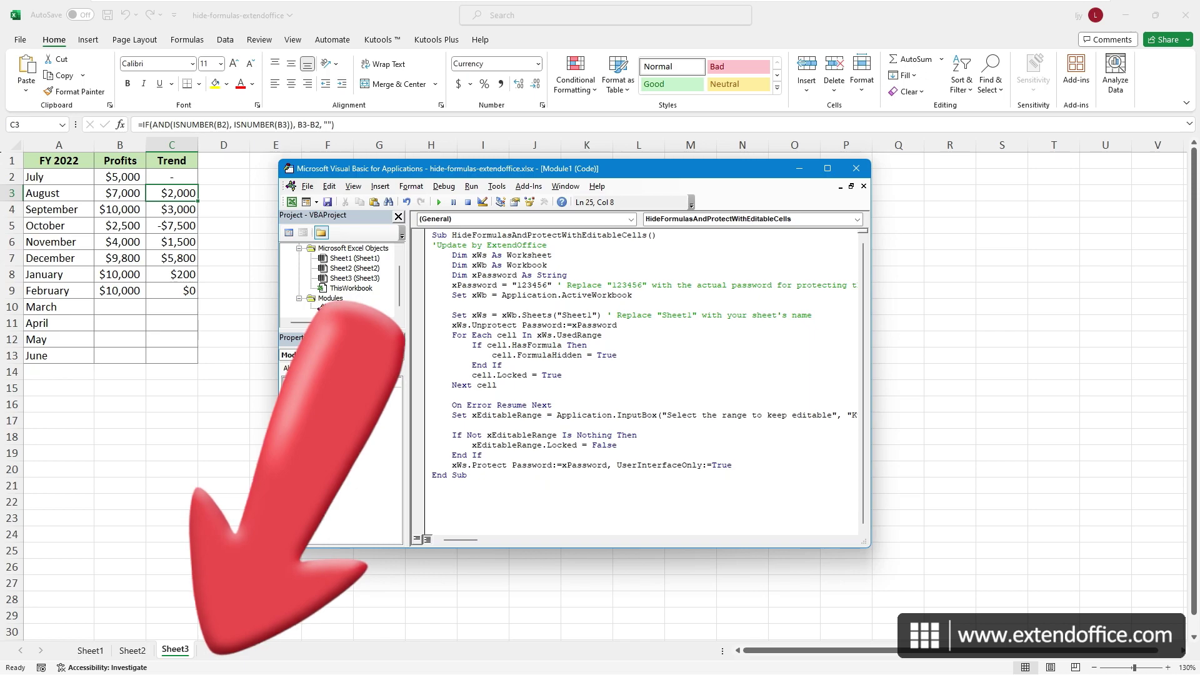
- Replace the macro's password with a new one and change its target sheet to Sheet3
double_click(532, 285)
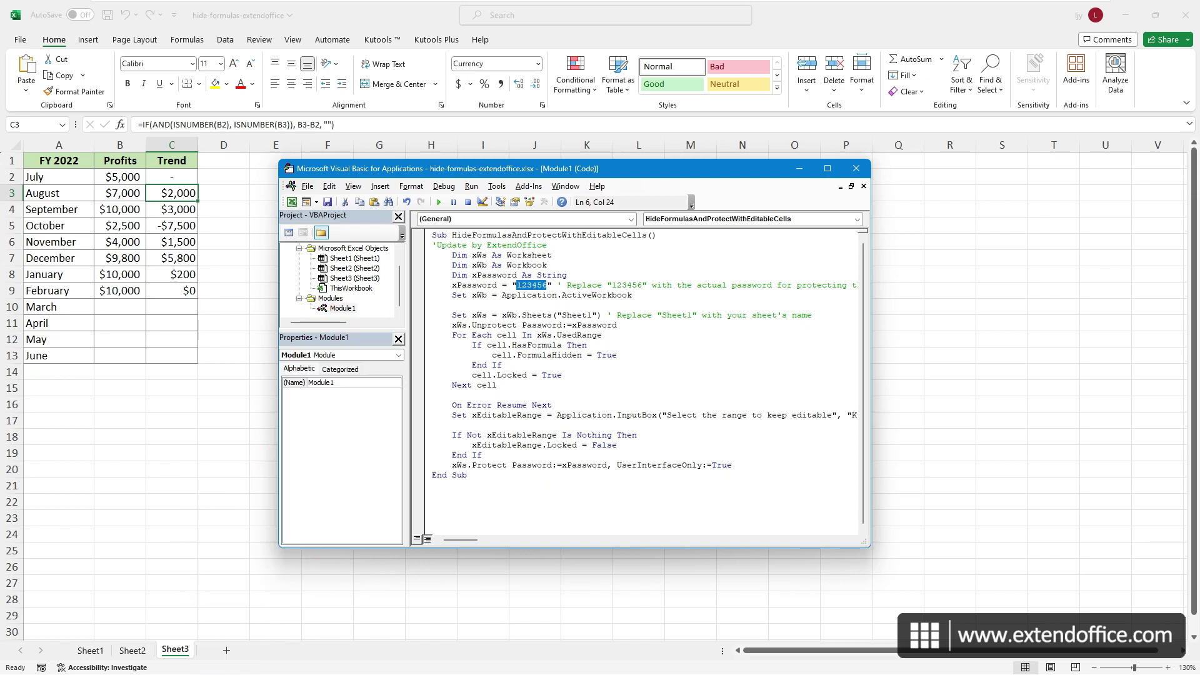
text(111111)
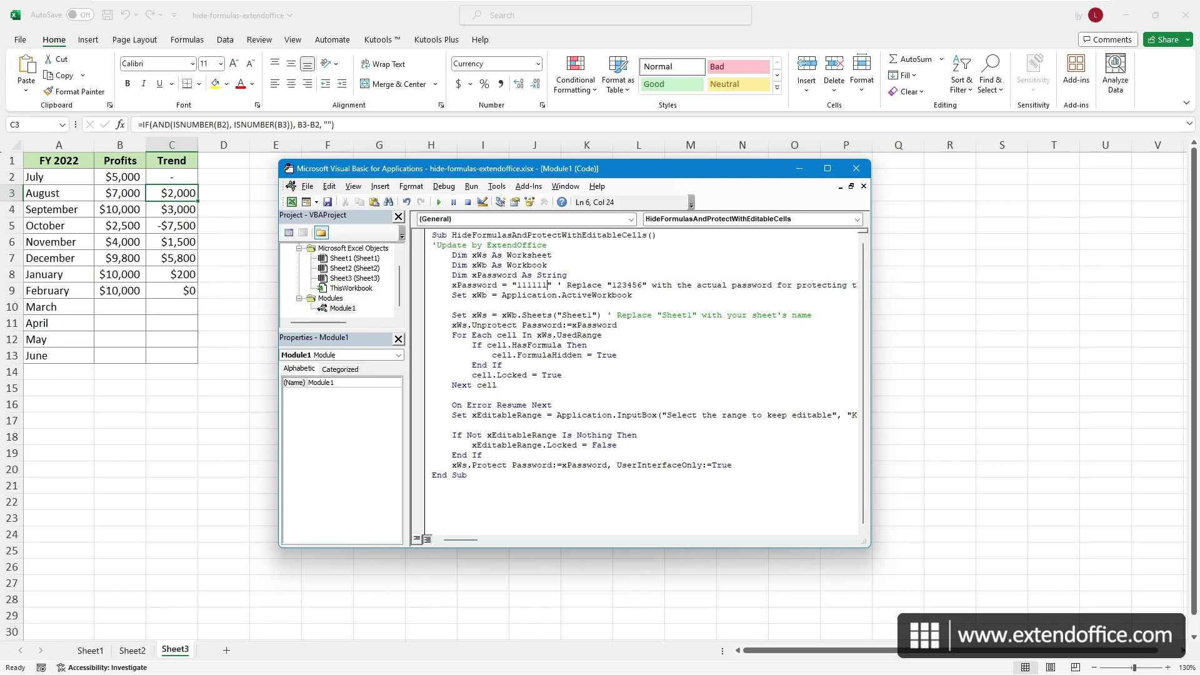
double_click(576, 315)
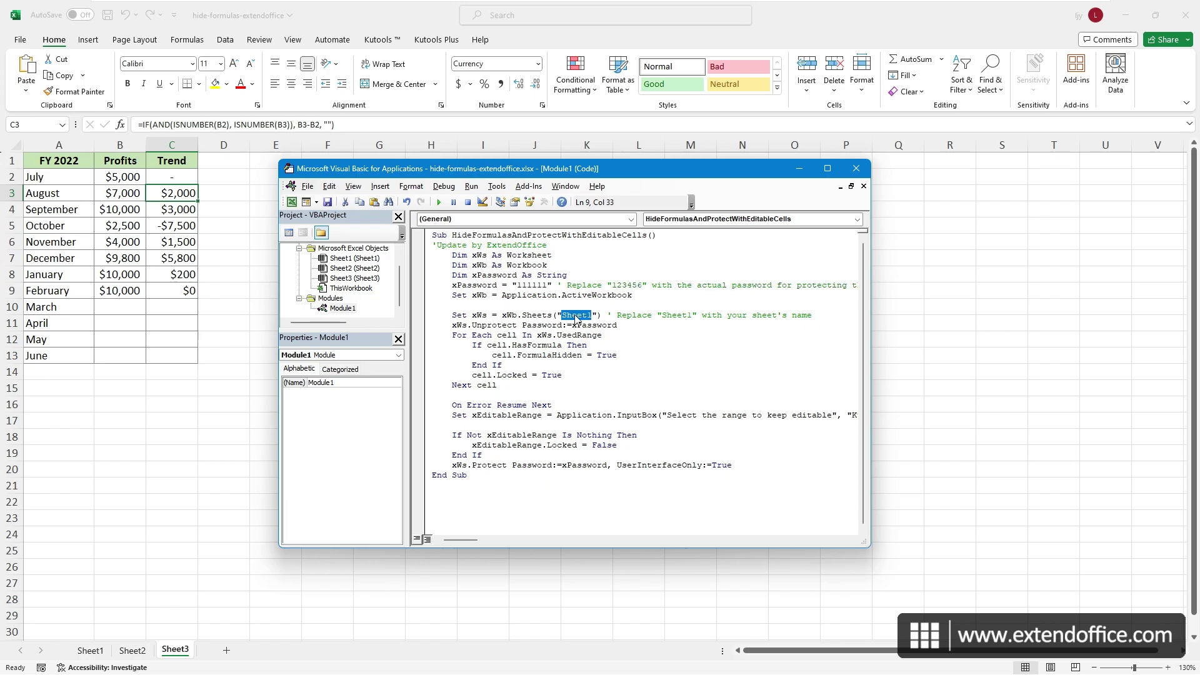
text(Sheet3)
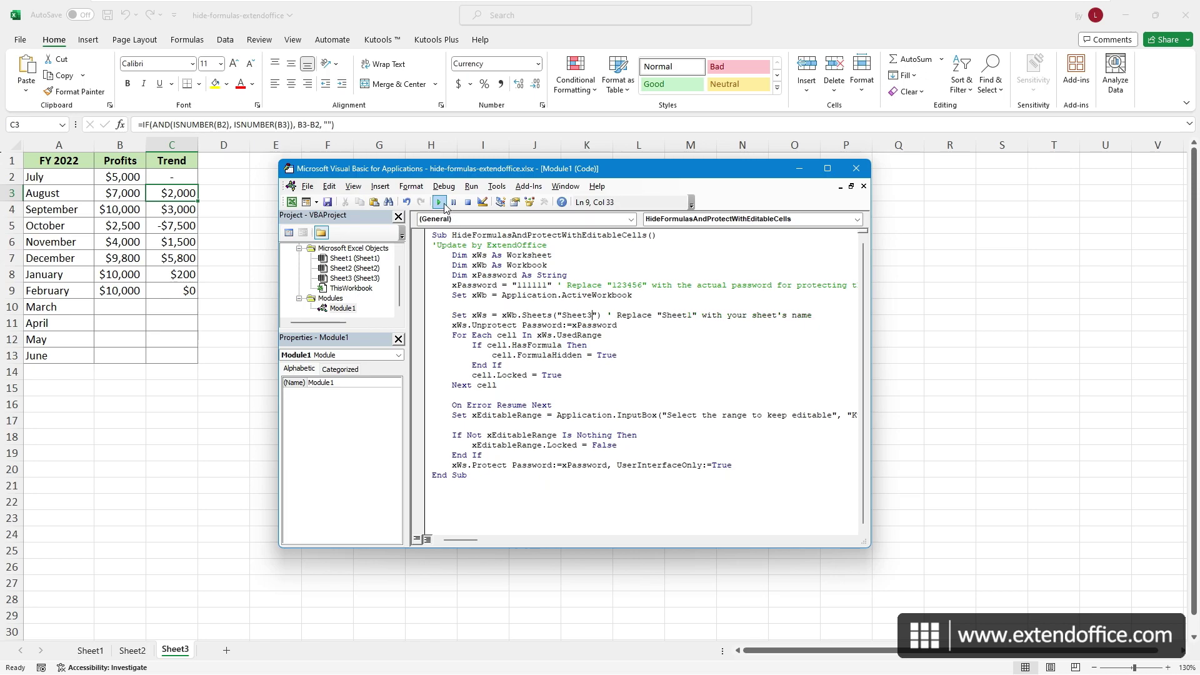
- Run the protection macro with Profits range $B$2:$B$13 kept editable
click(442, 203)
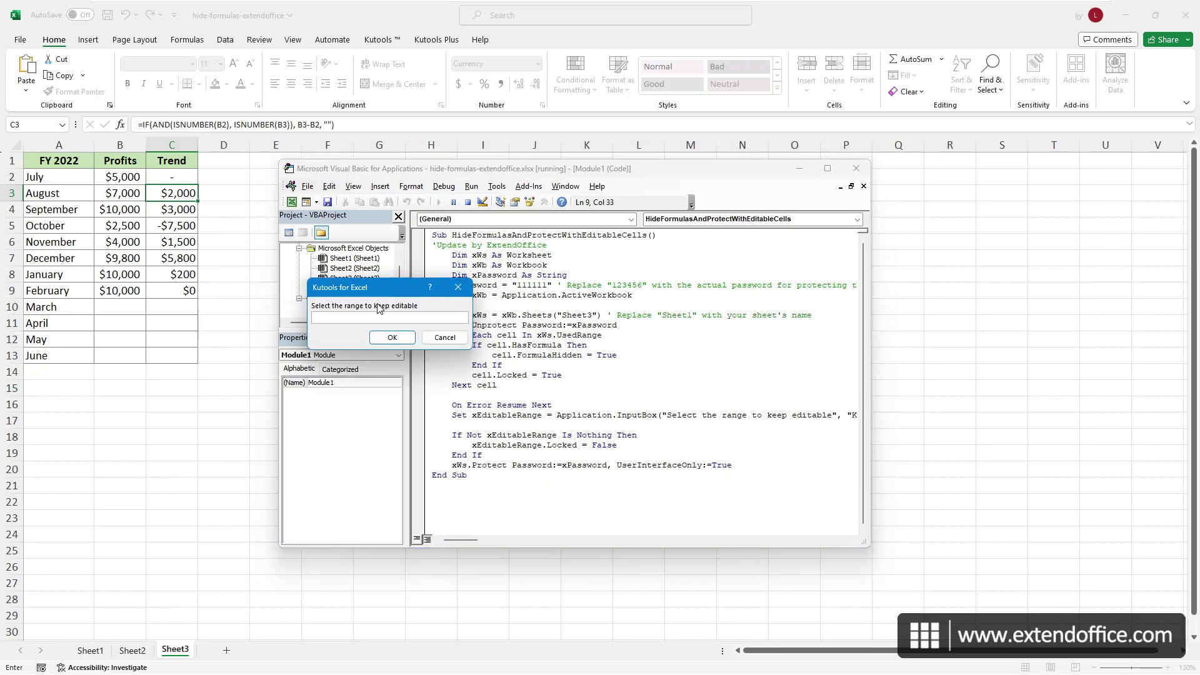
click(119, 190)
drag(120, 180, 119, 355)
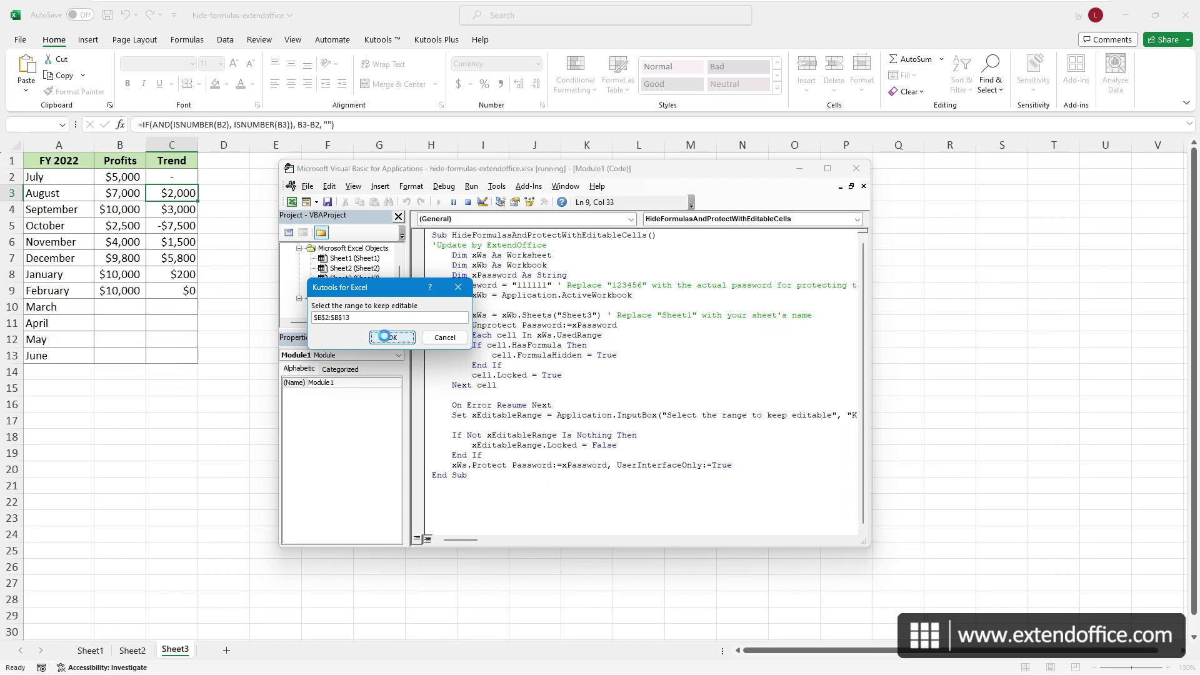
click(389, 337)
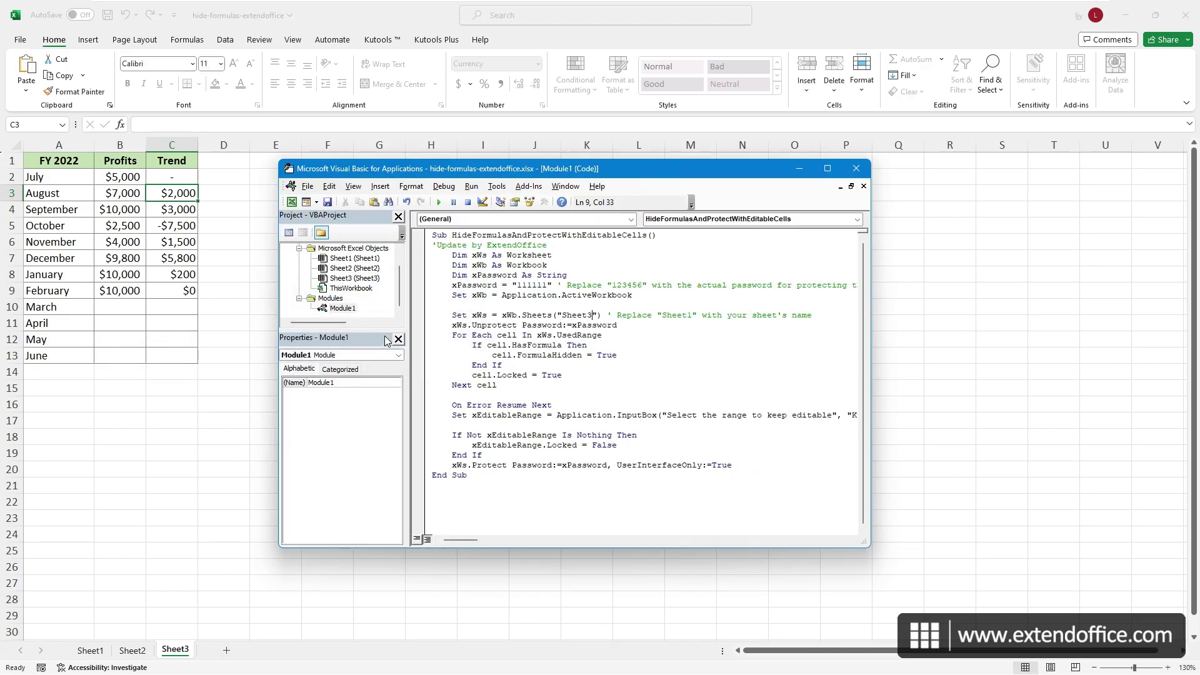
click(187, 253)
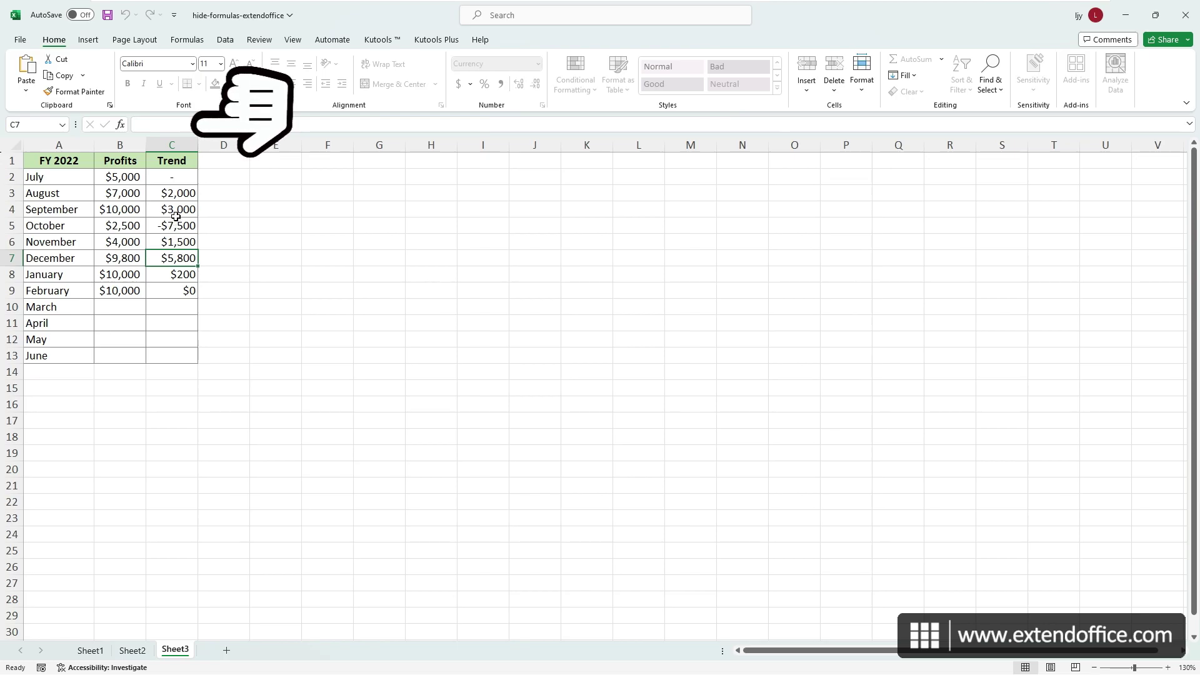
- Confirm the Trend cells in column C now have their formulas hidden
click(177, 193)
click(177, 210)
click(177, 223)
click(178, 275)
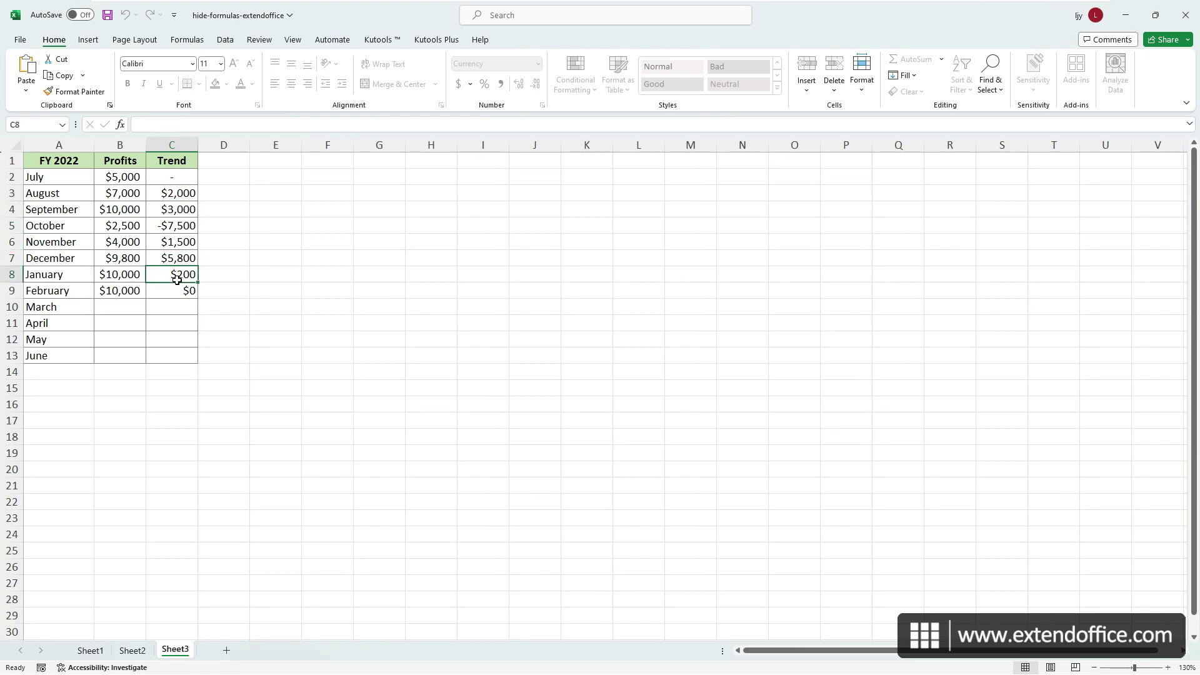
click(179, 292)
- Enter 50000 as March profit in B10 and check C10 shows the $40,000 Trend
click(122, 304)
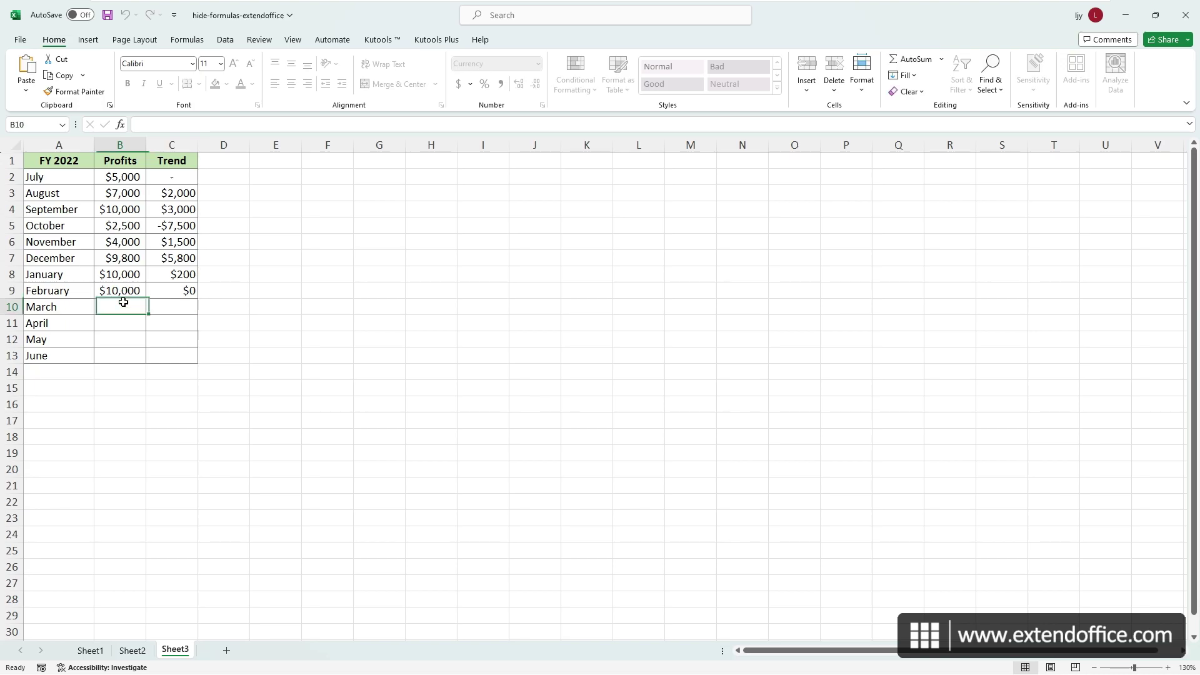
text(50000)
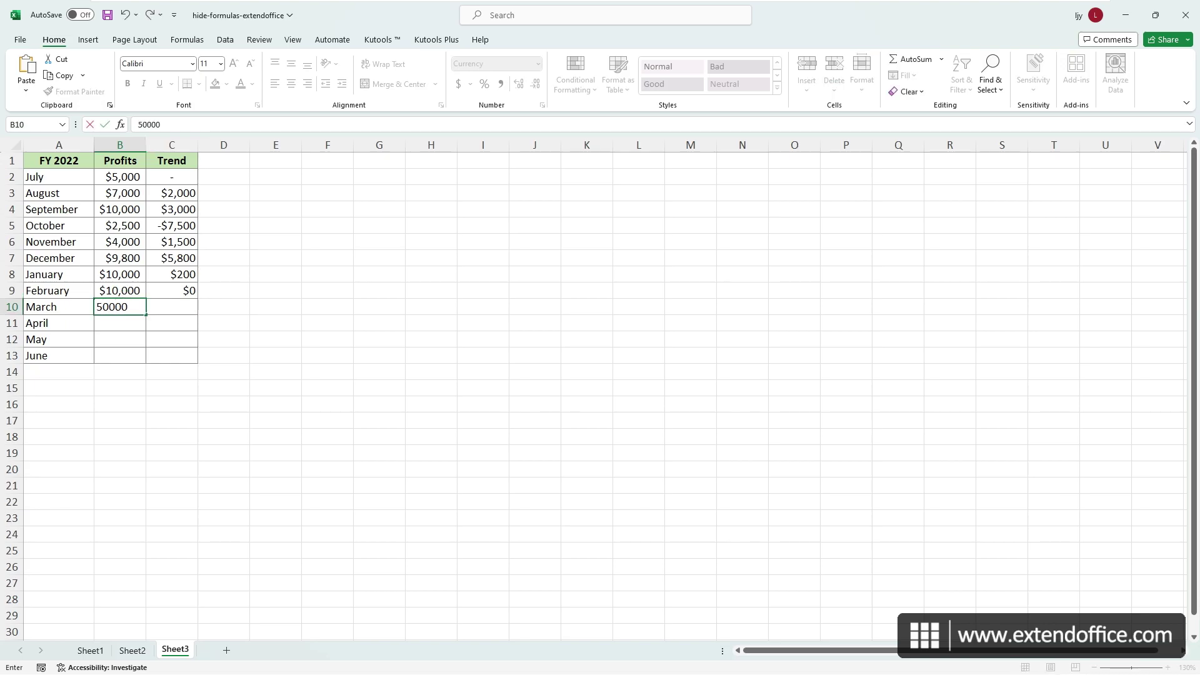
key(Return)
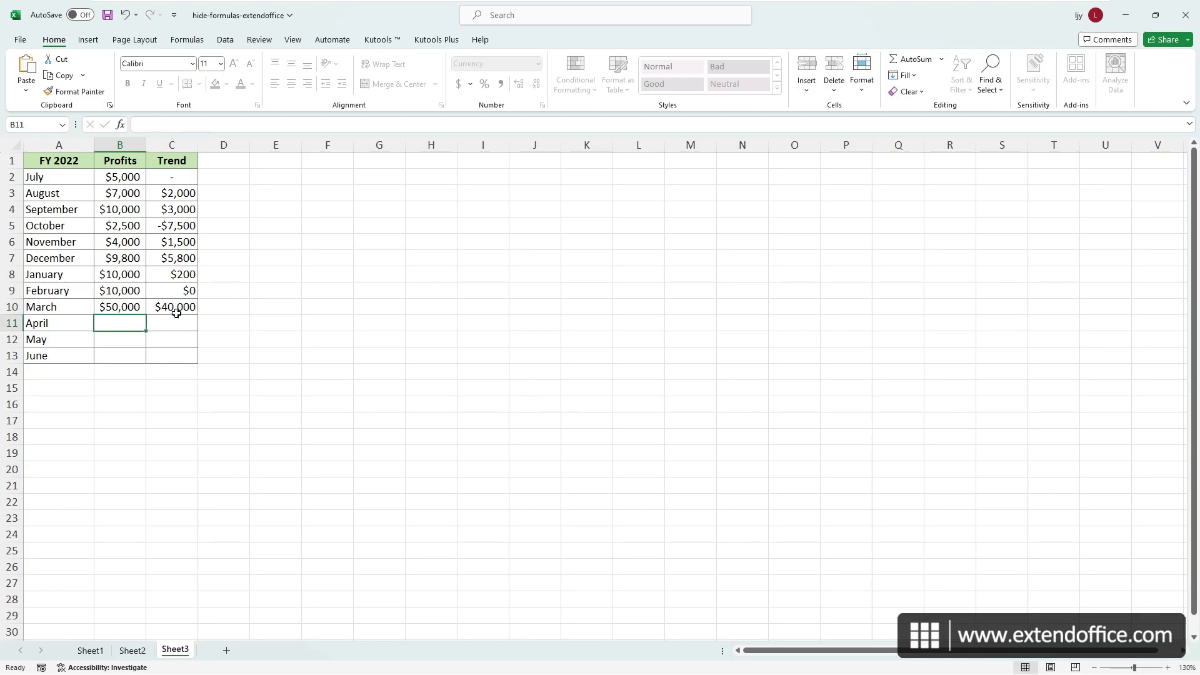
click(186, 324)
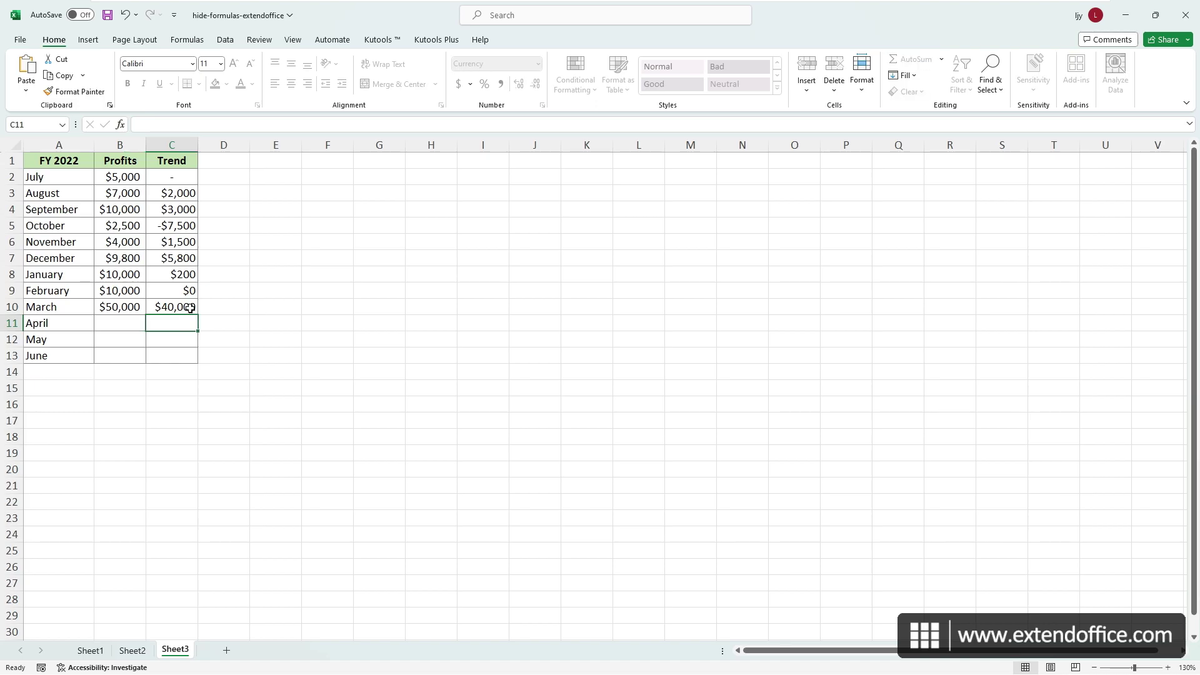
click(189, 309)
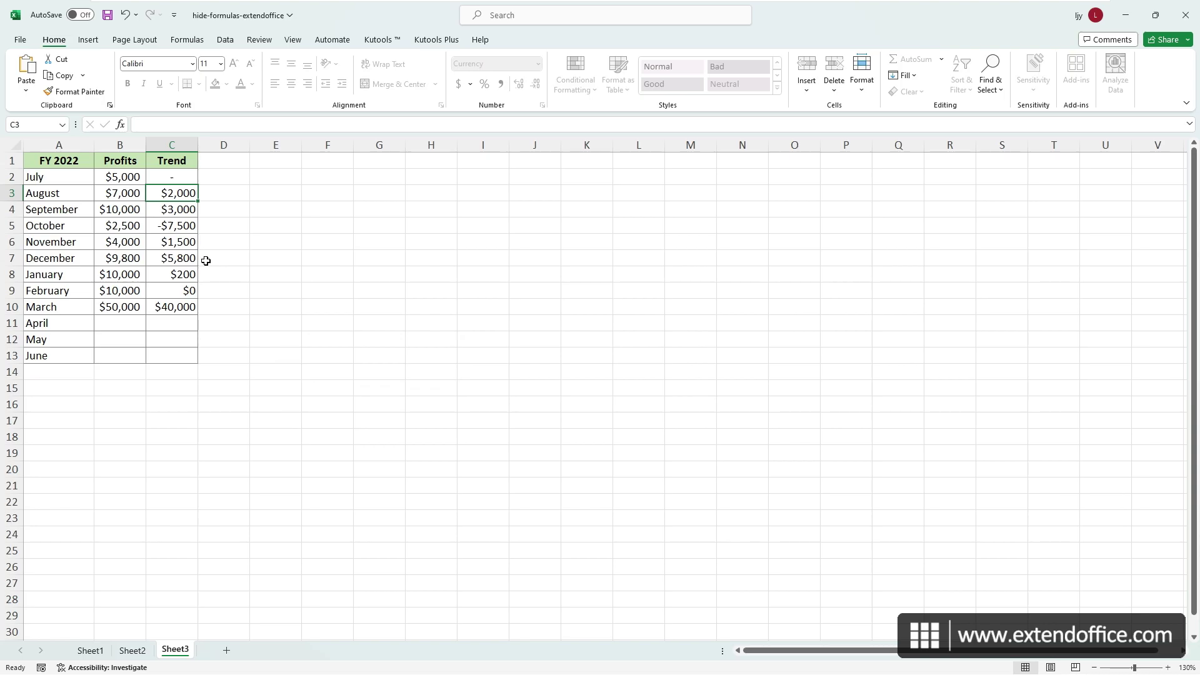
- Unprotect Sheet3 from the Review tab, entering its password
click(260, 40)
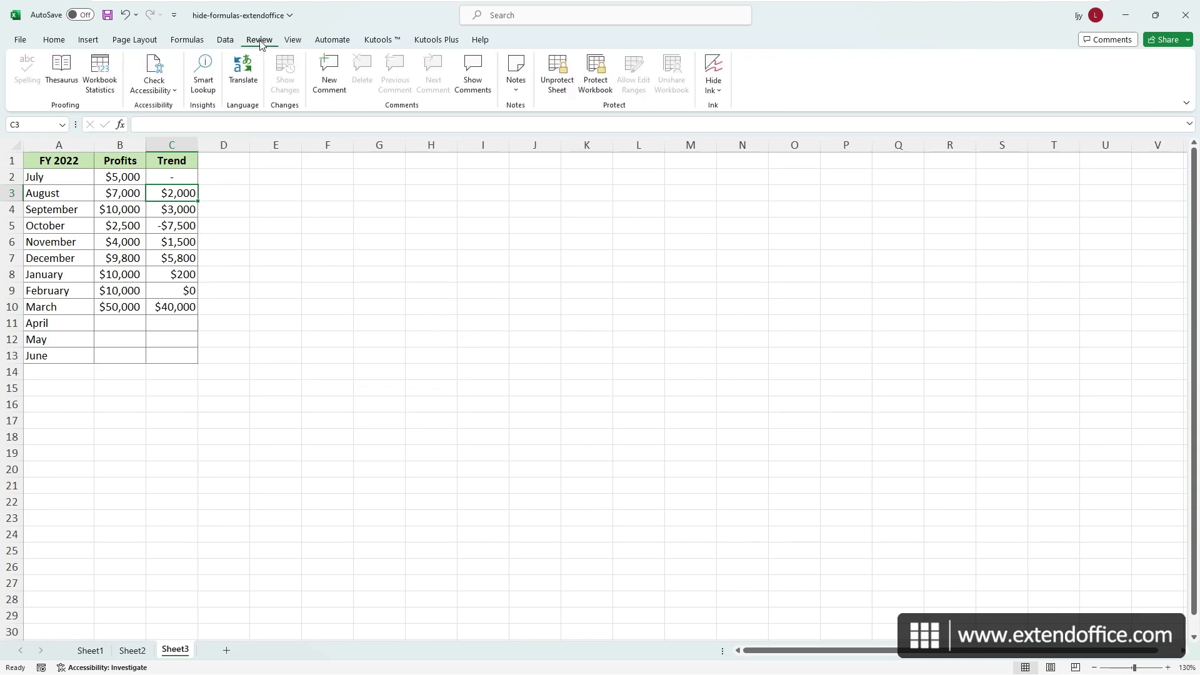
click(553, 78)
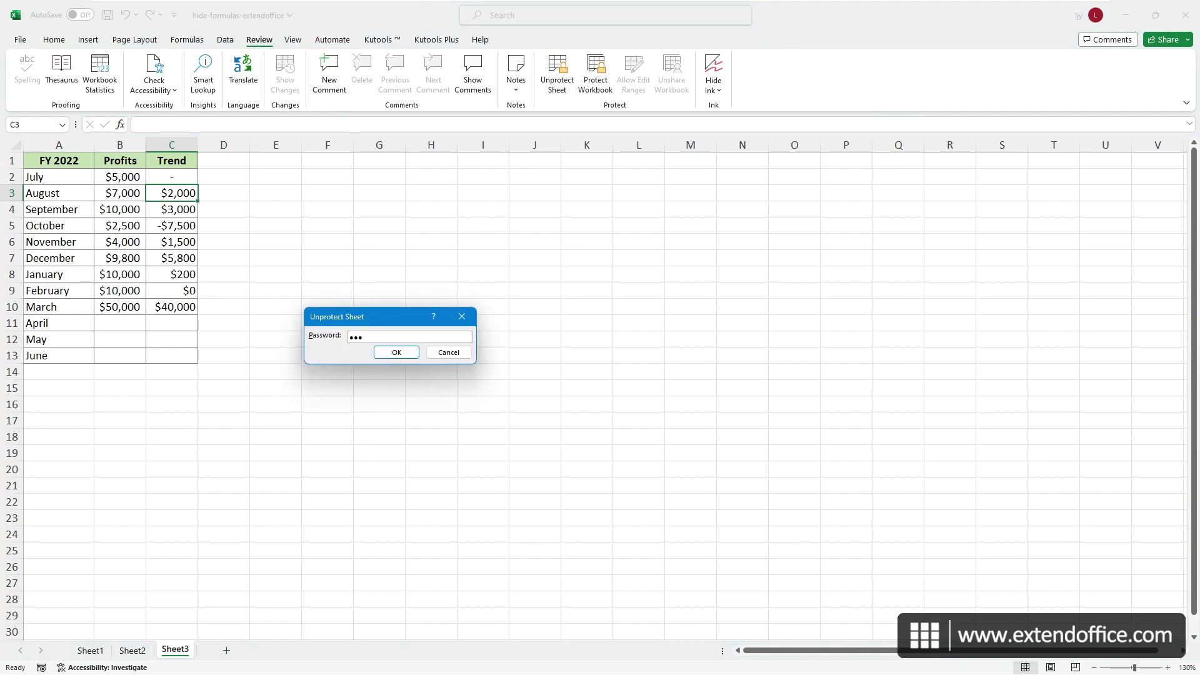
click(397, 352)
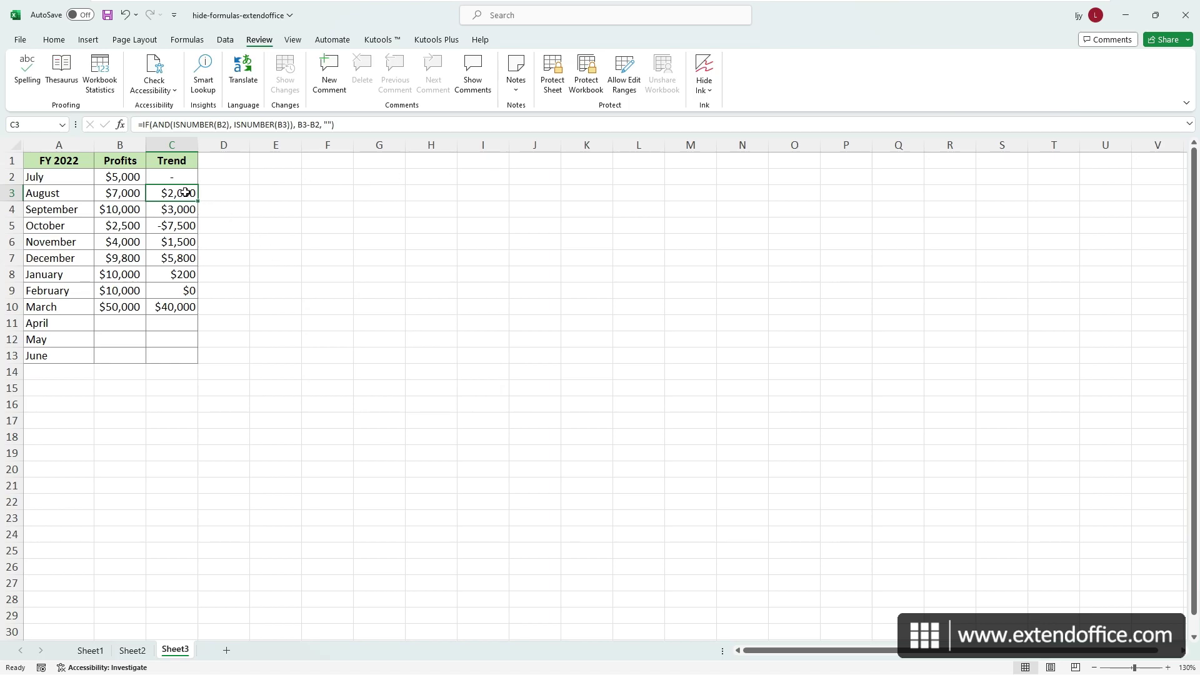
- Clear the Hidden protection option on Trend cells C3:C13, keeping them Locked
drag(186, 193, 175, 354)
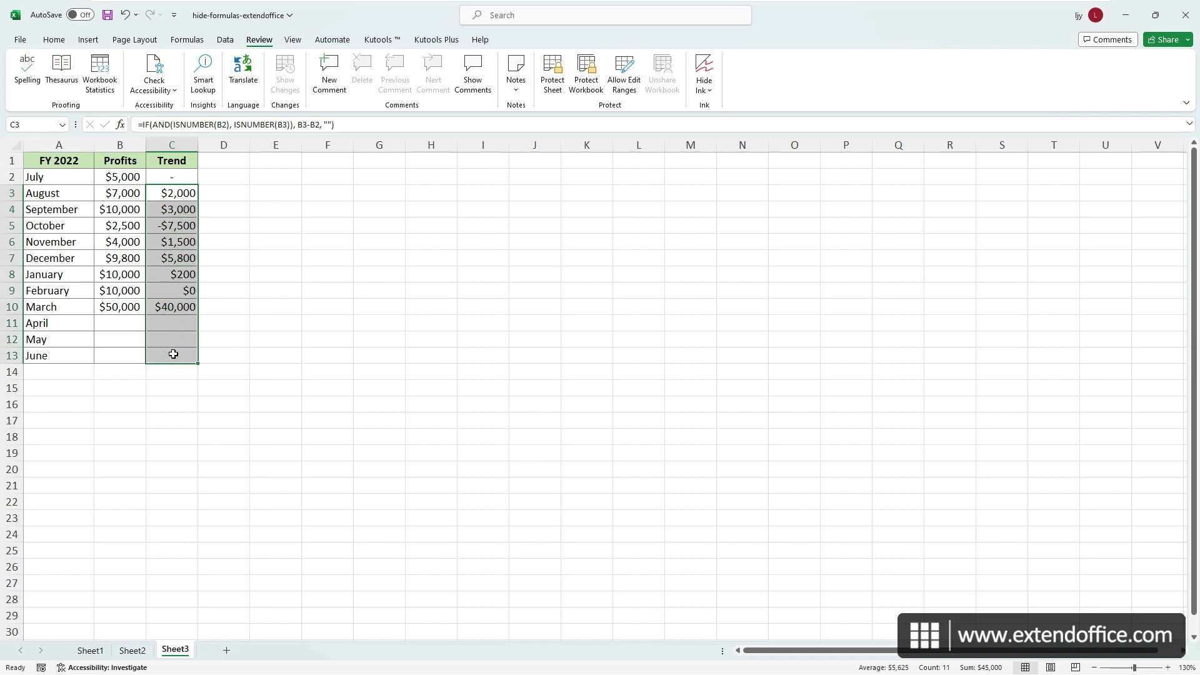
key(ctrl+1)
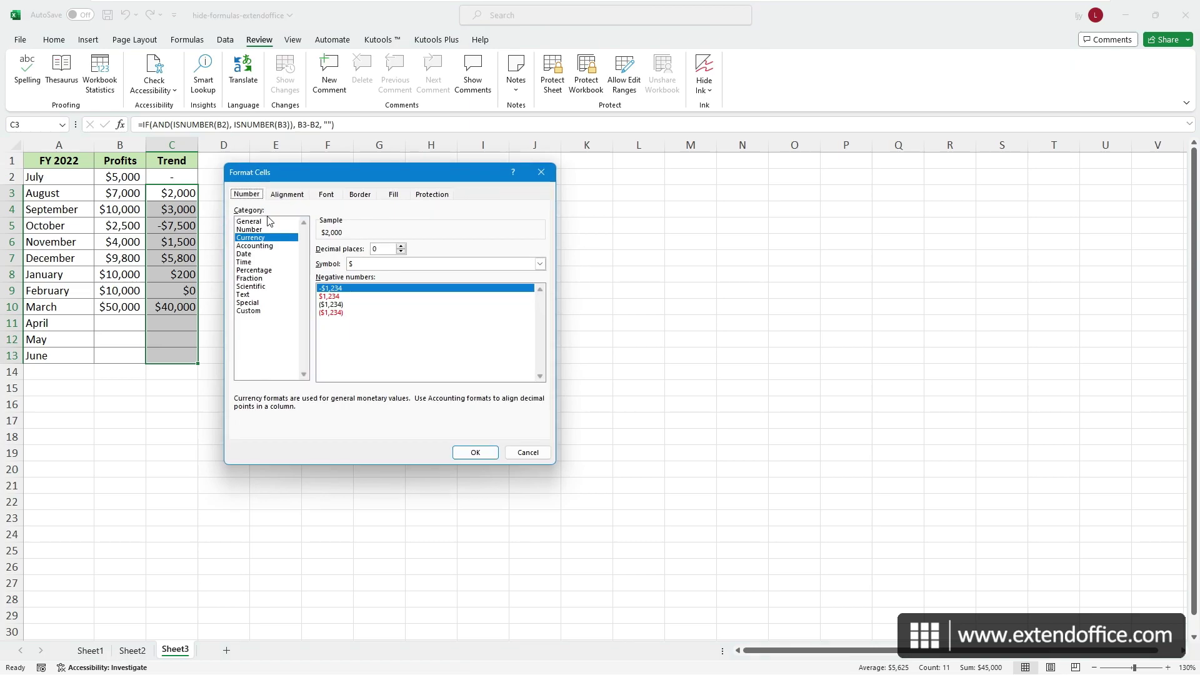
click(432, 195)
click(240, 223)
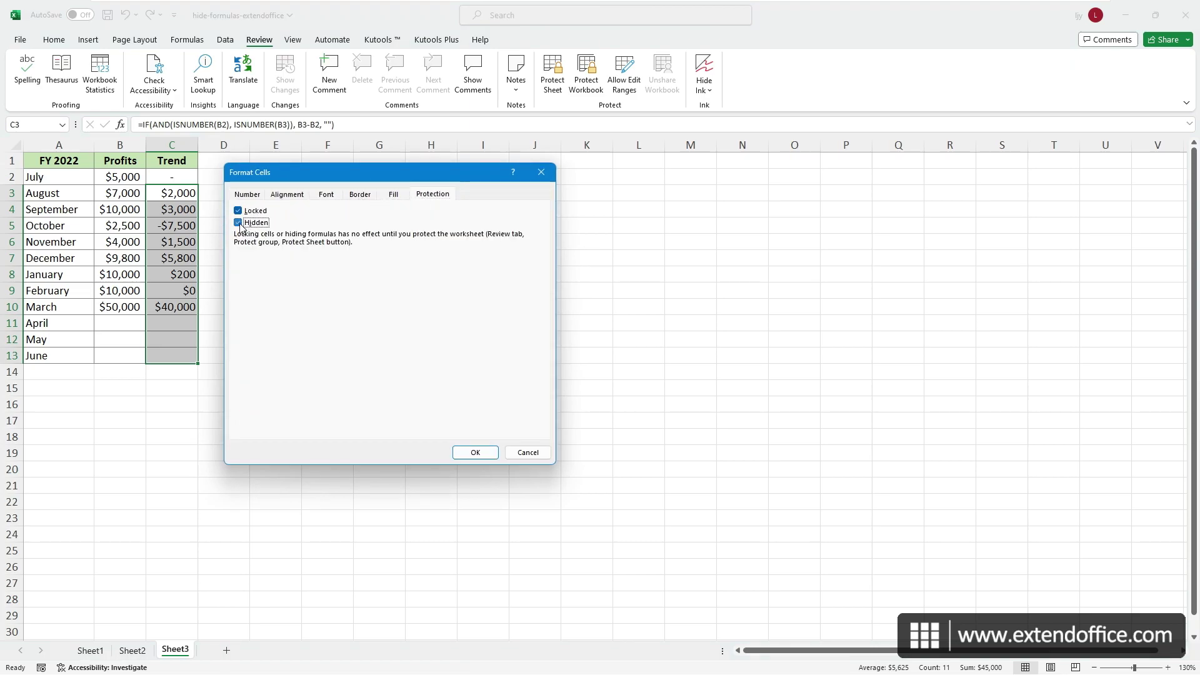
click(466, 450)
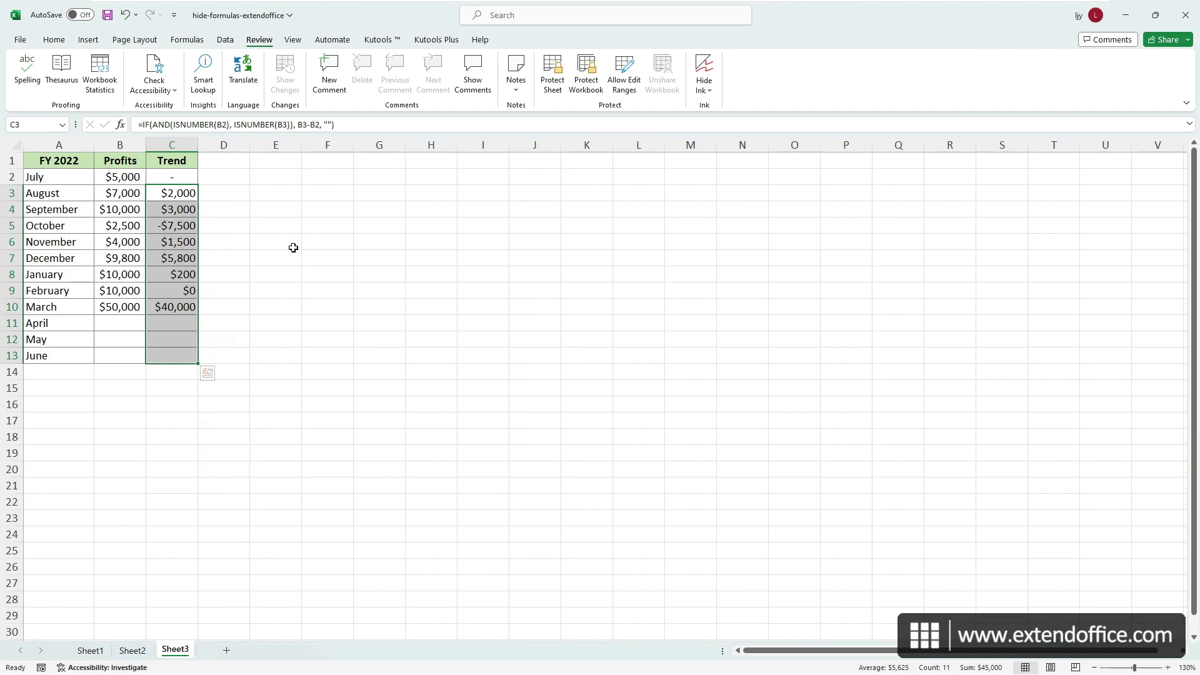
- Turn the Locked protection option back on for Profits cells B2:B13
drag(122, 178, 125, 363)
key(ctrl+1)
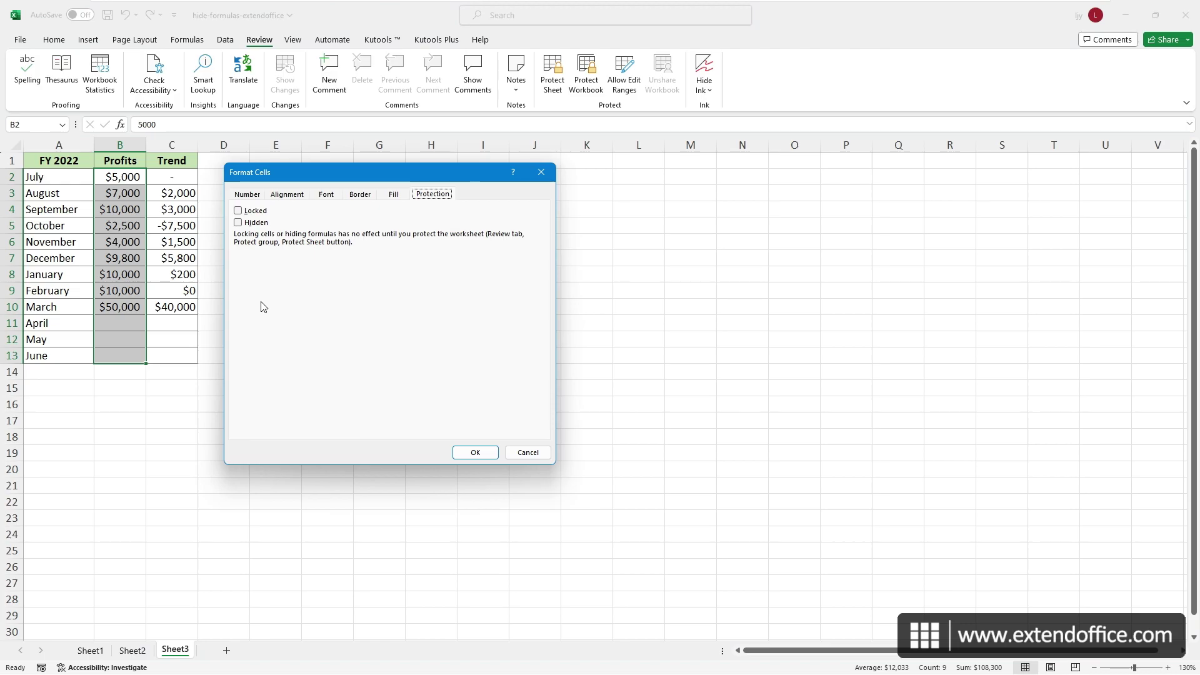
click(238, 211)
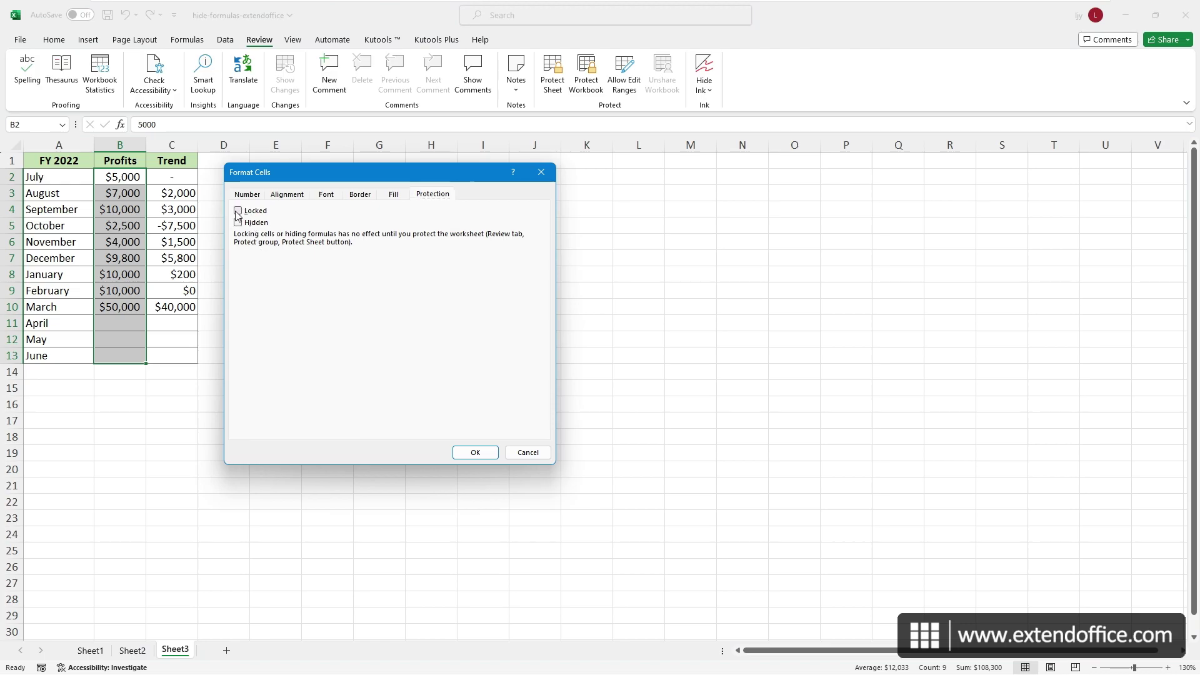
click(467, 452)
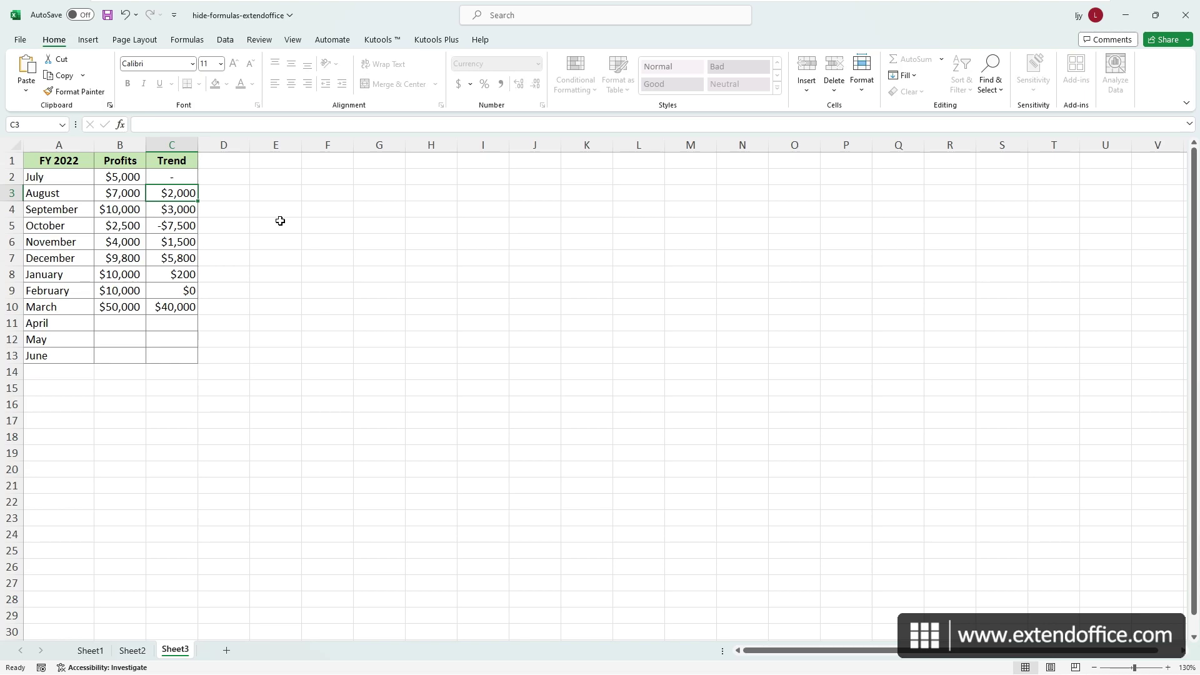
- In Kutools Plus Design View, apply Highlight Unlocked and then Highlight Hidden
click(428, 43)
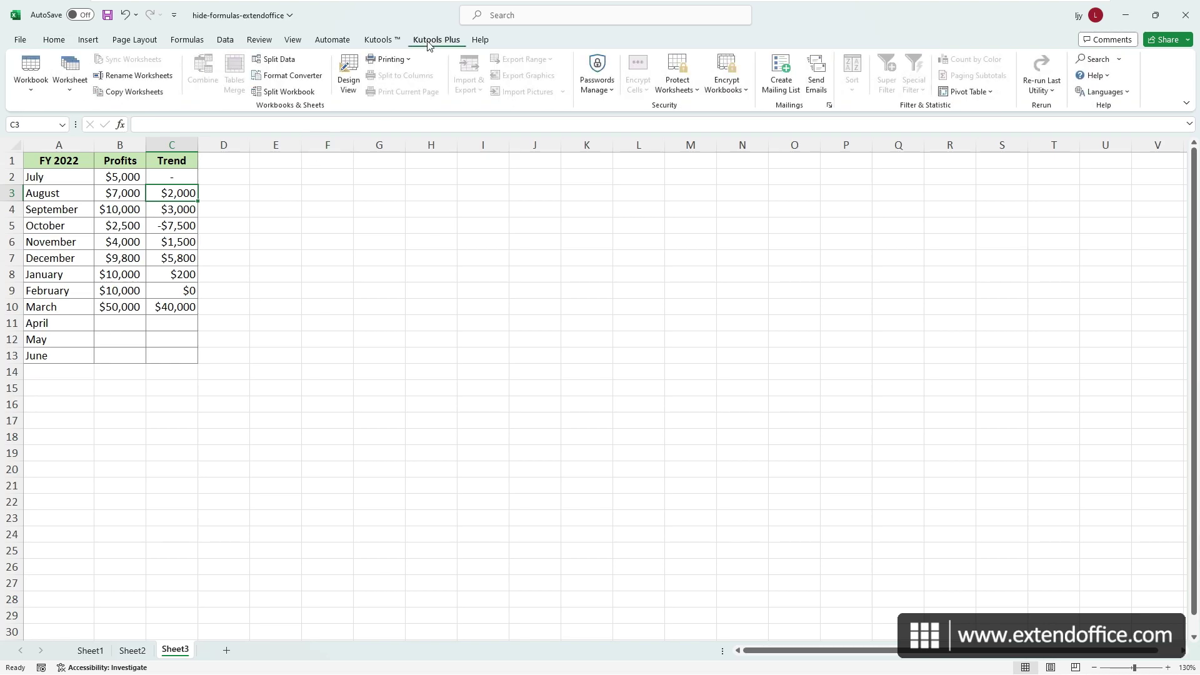
click(349, 74)
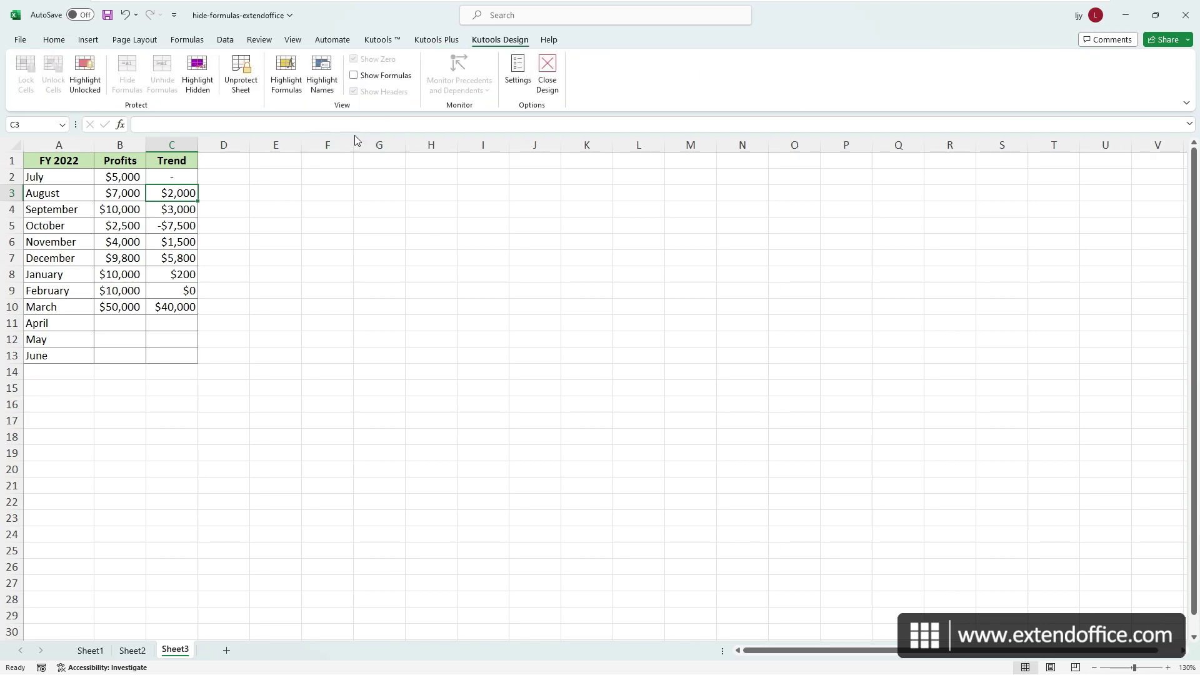
click(90, 77)
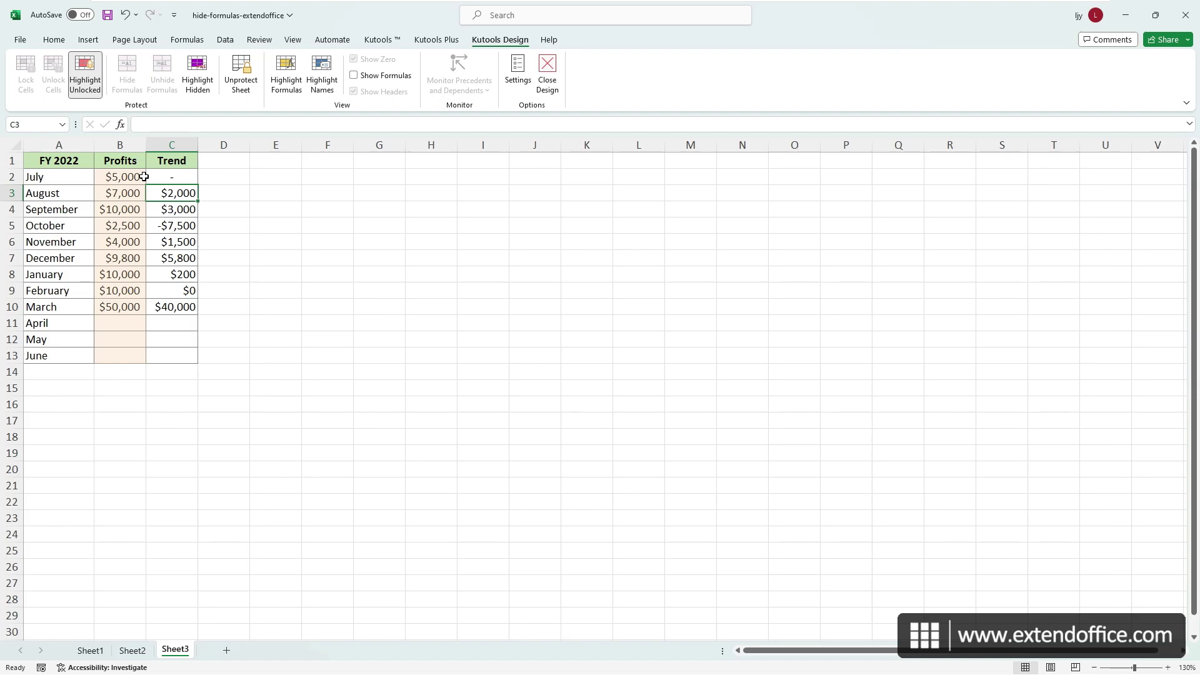
click(202, 86)
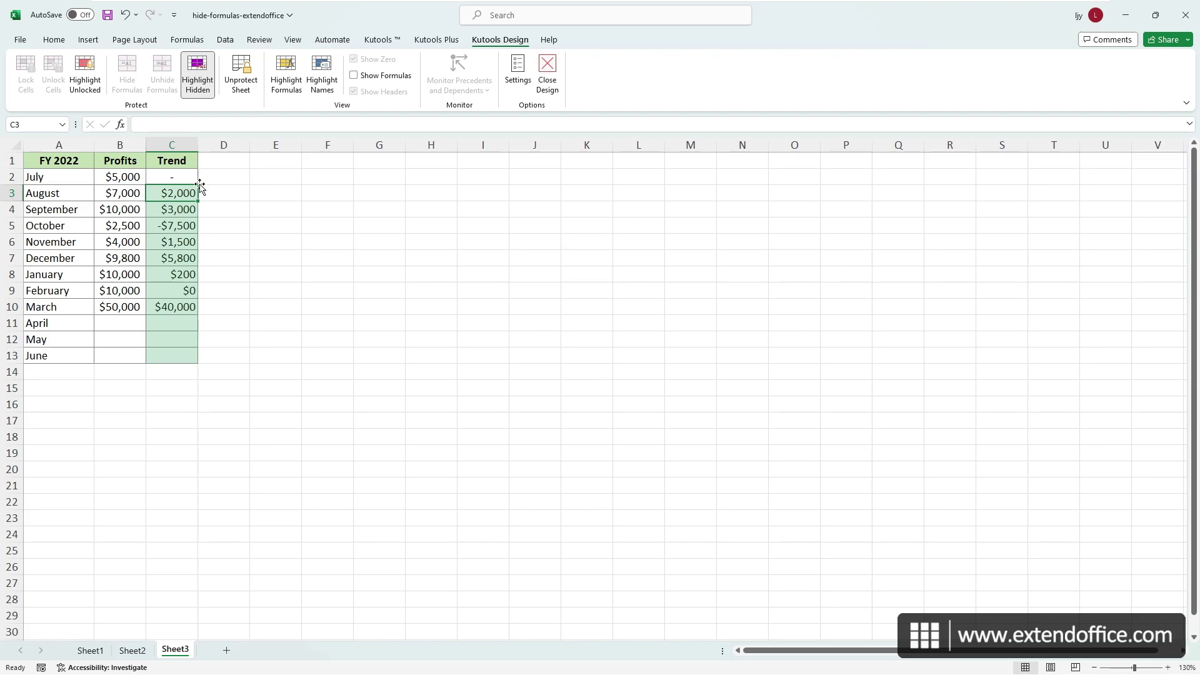
click(178, 259)
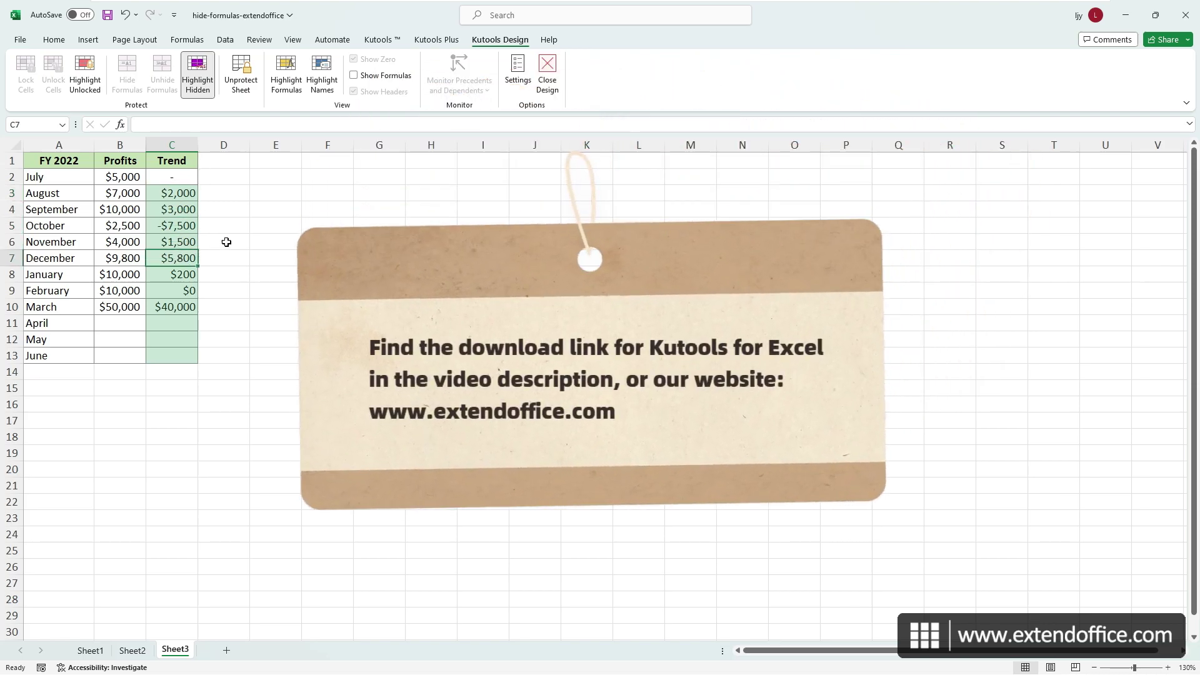